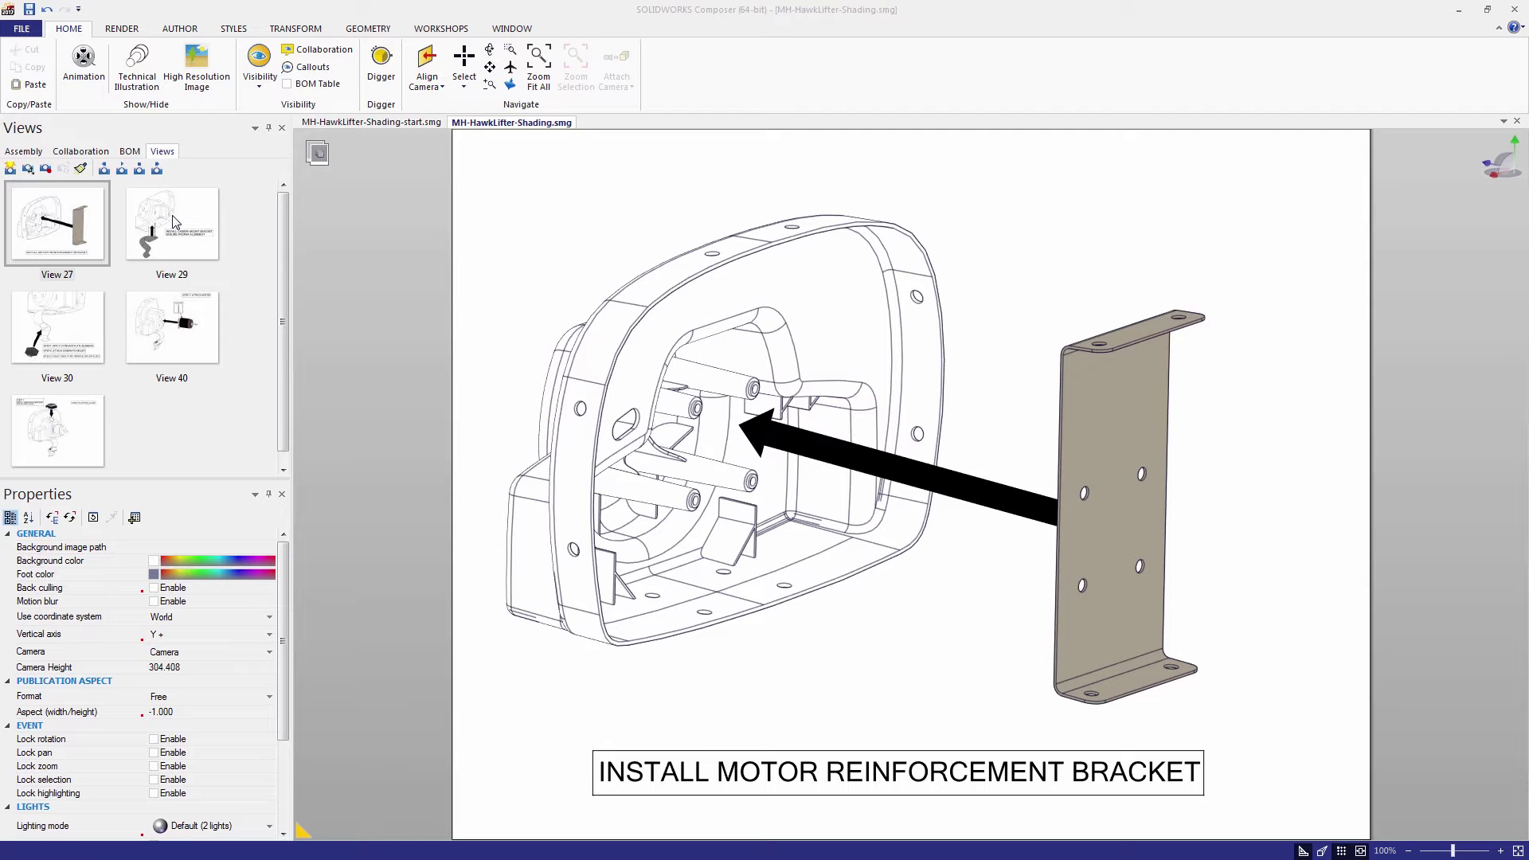
Step: Step through Views 29, 30 and 40 to the 'STEP 2: ATTACH ESC' hook-and-loop view
left_click(176, 222)
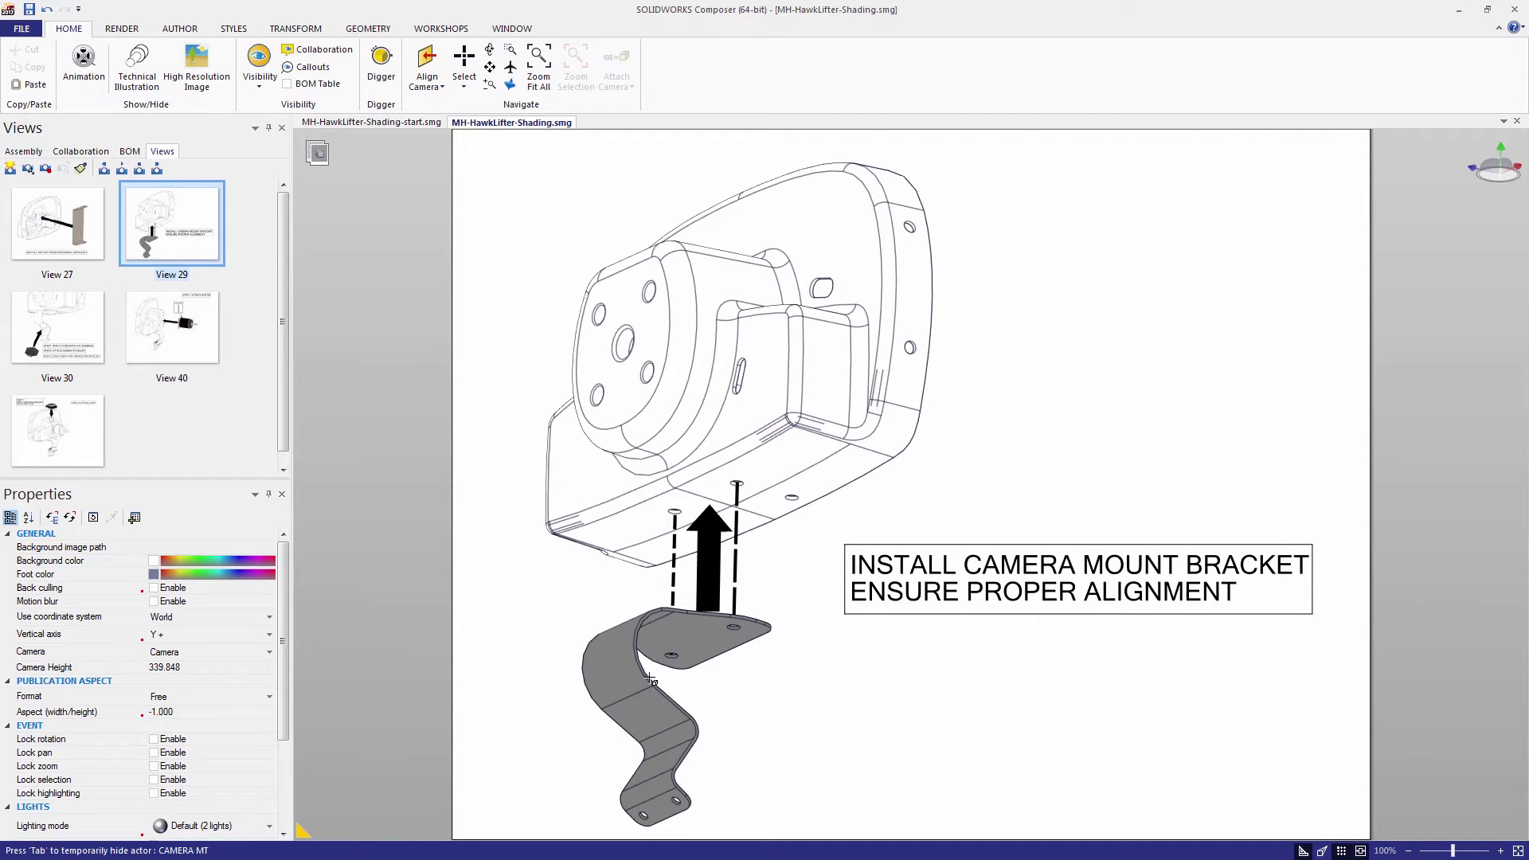
left_click(83, 312)
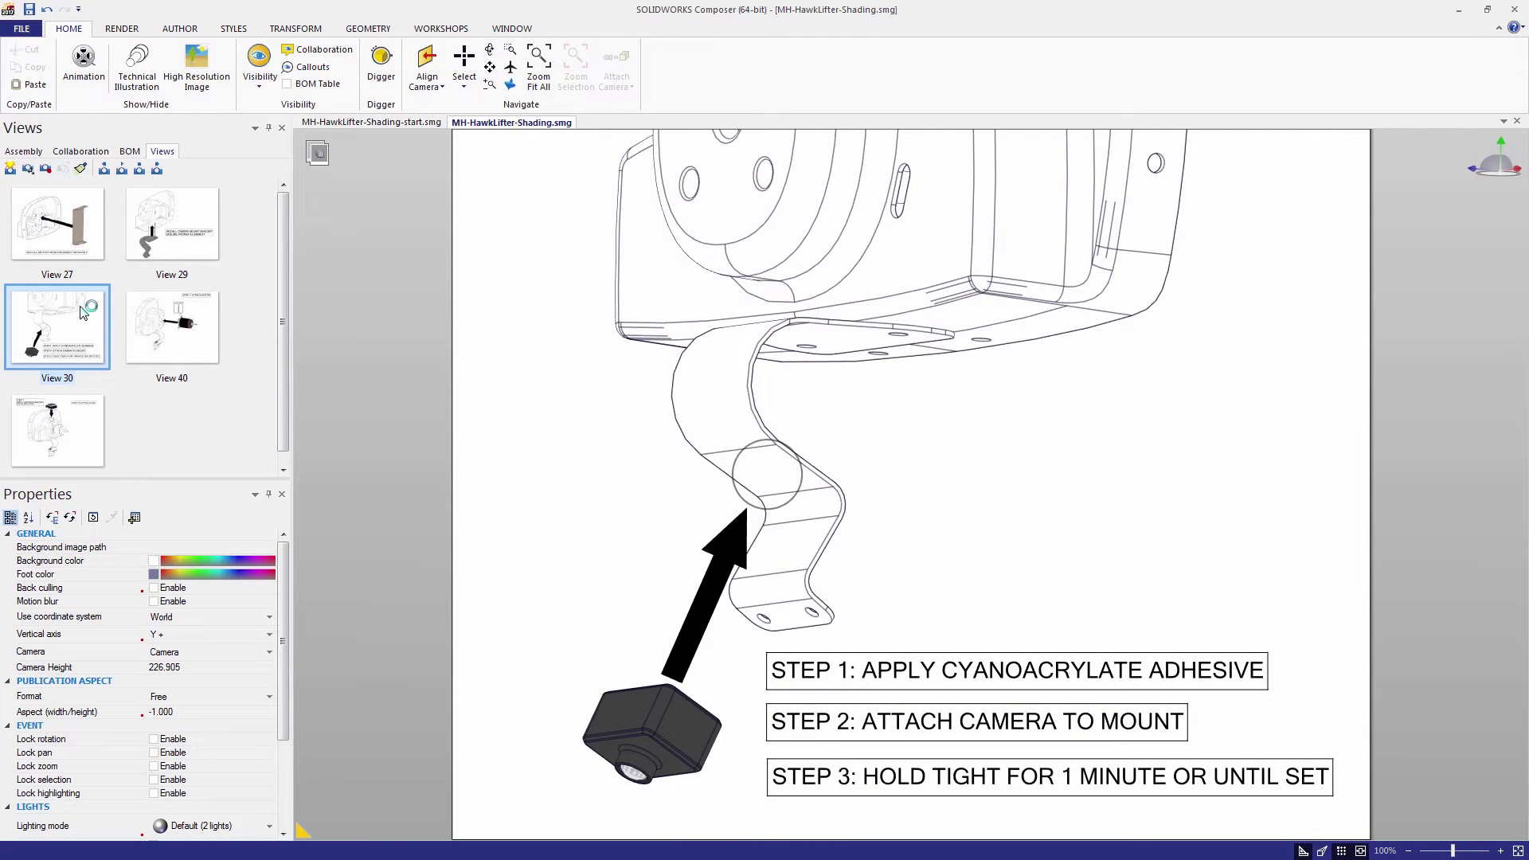
left_click(177, 331)
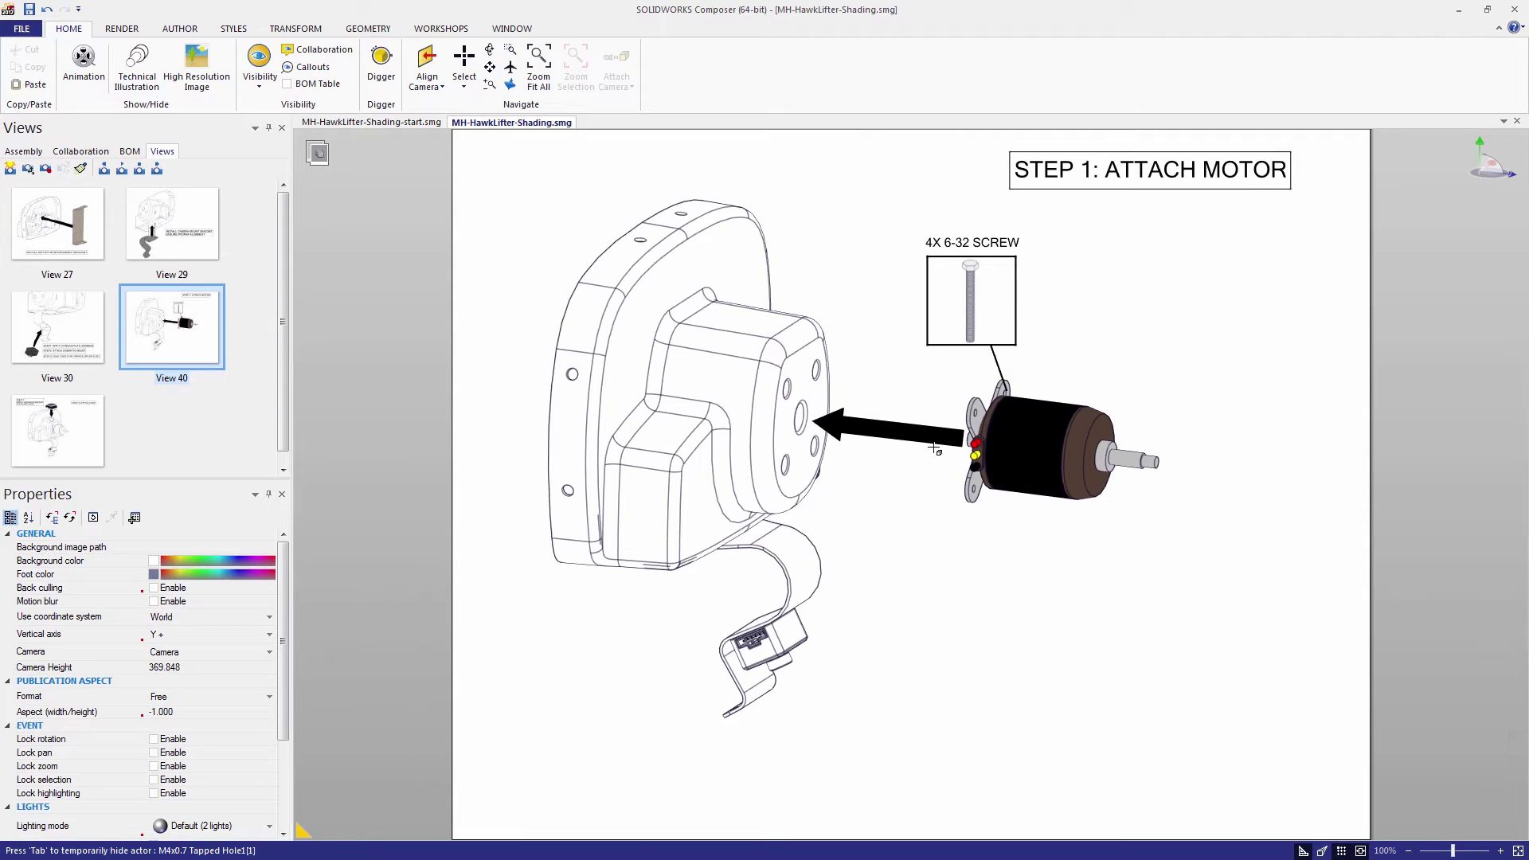
left_click(59, 422)
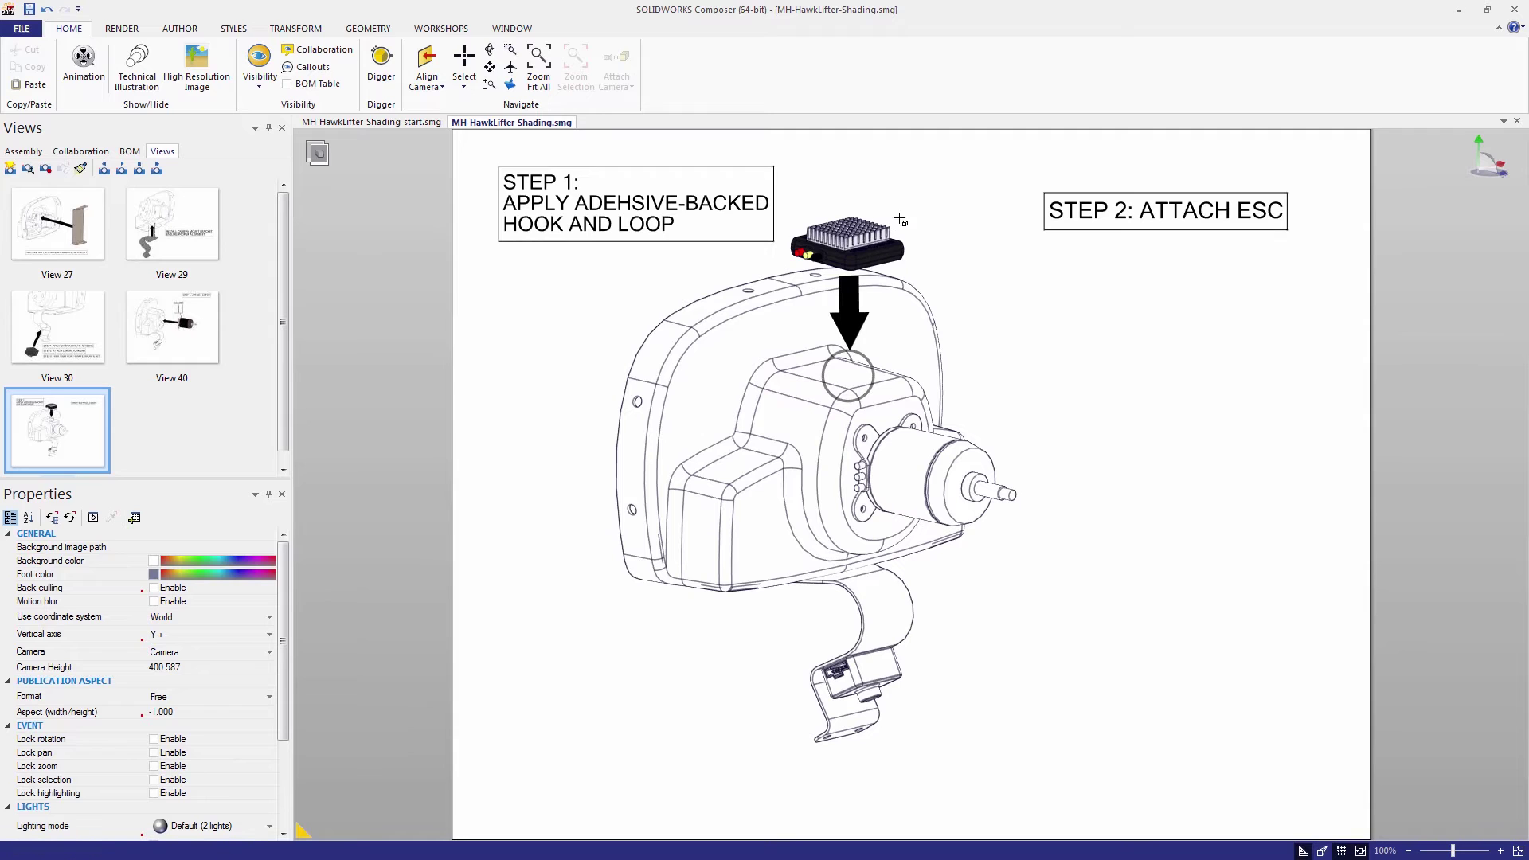
Step: Color the box-selected ESC grey, then open MH-HawkLifter-Shading-start.smg and orbit it slightly
left_click_drag(920, 199, 792, 271)
left_click(153, 565)
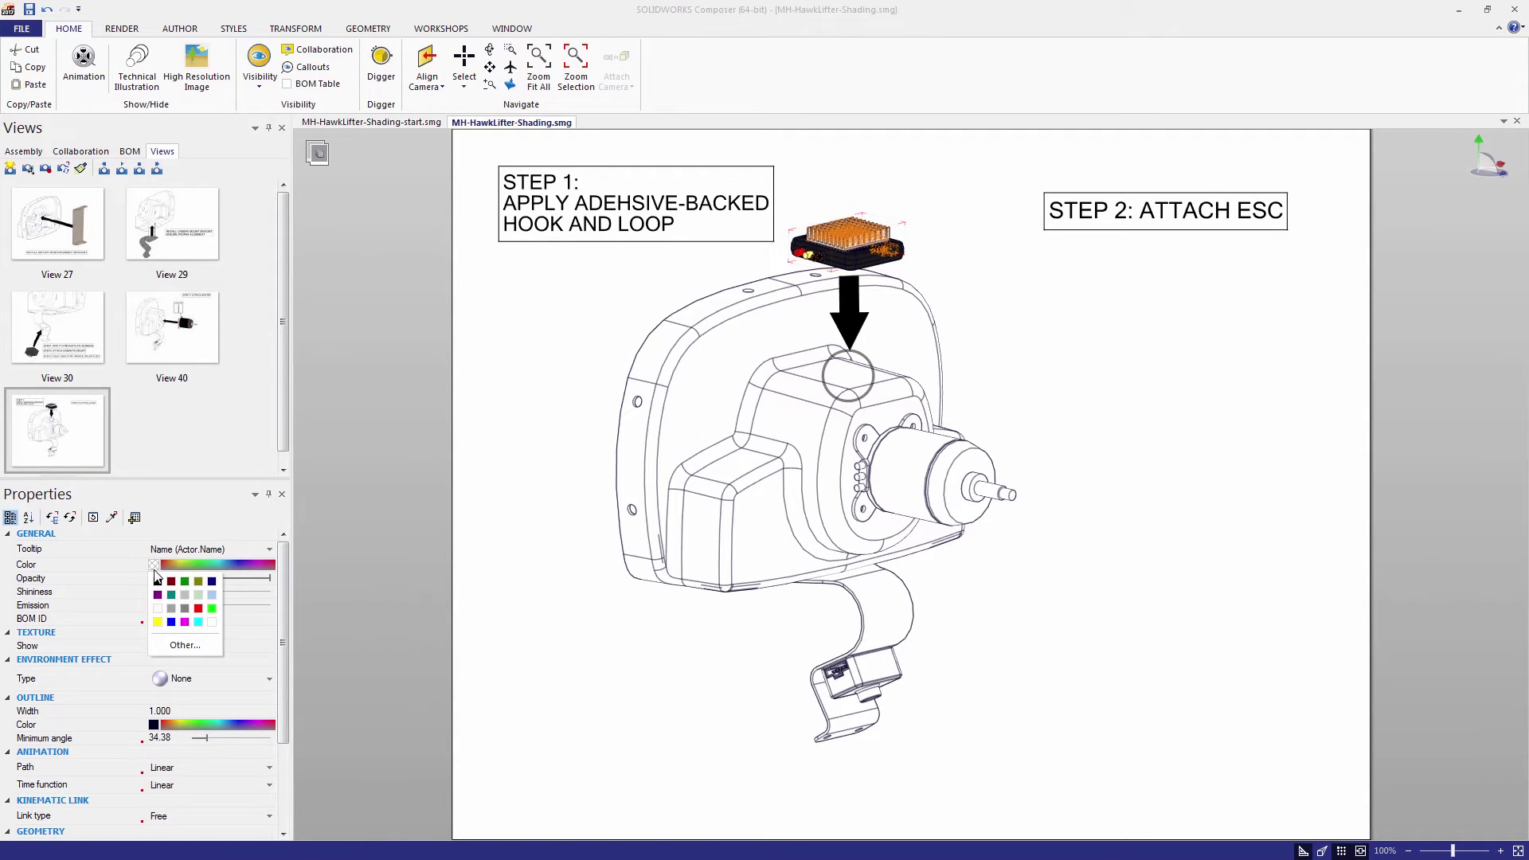
left_click(186, 610)
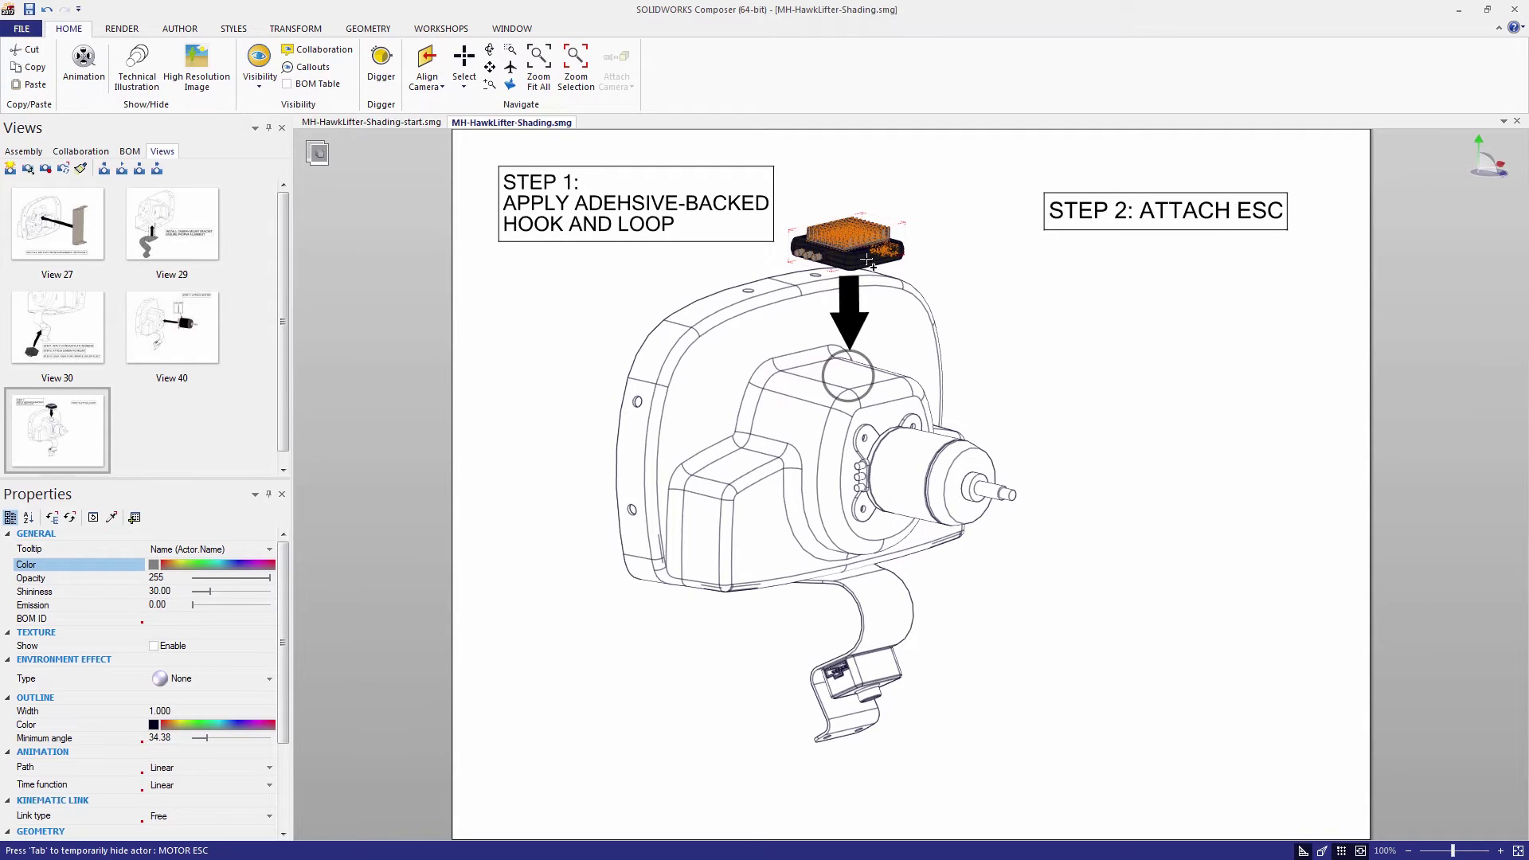
key("ctrl+z")
left_click(154, 565)
left_click(186, 612)
left_click(1085, 419)
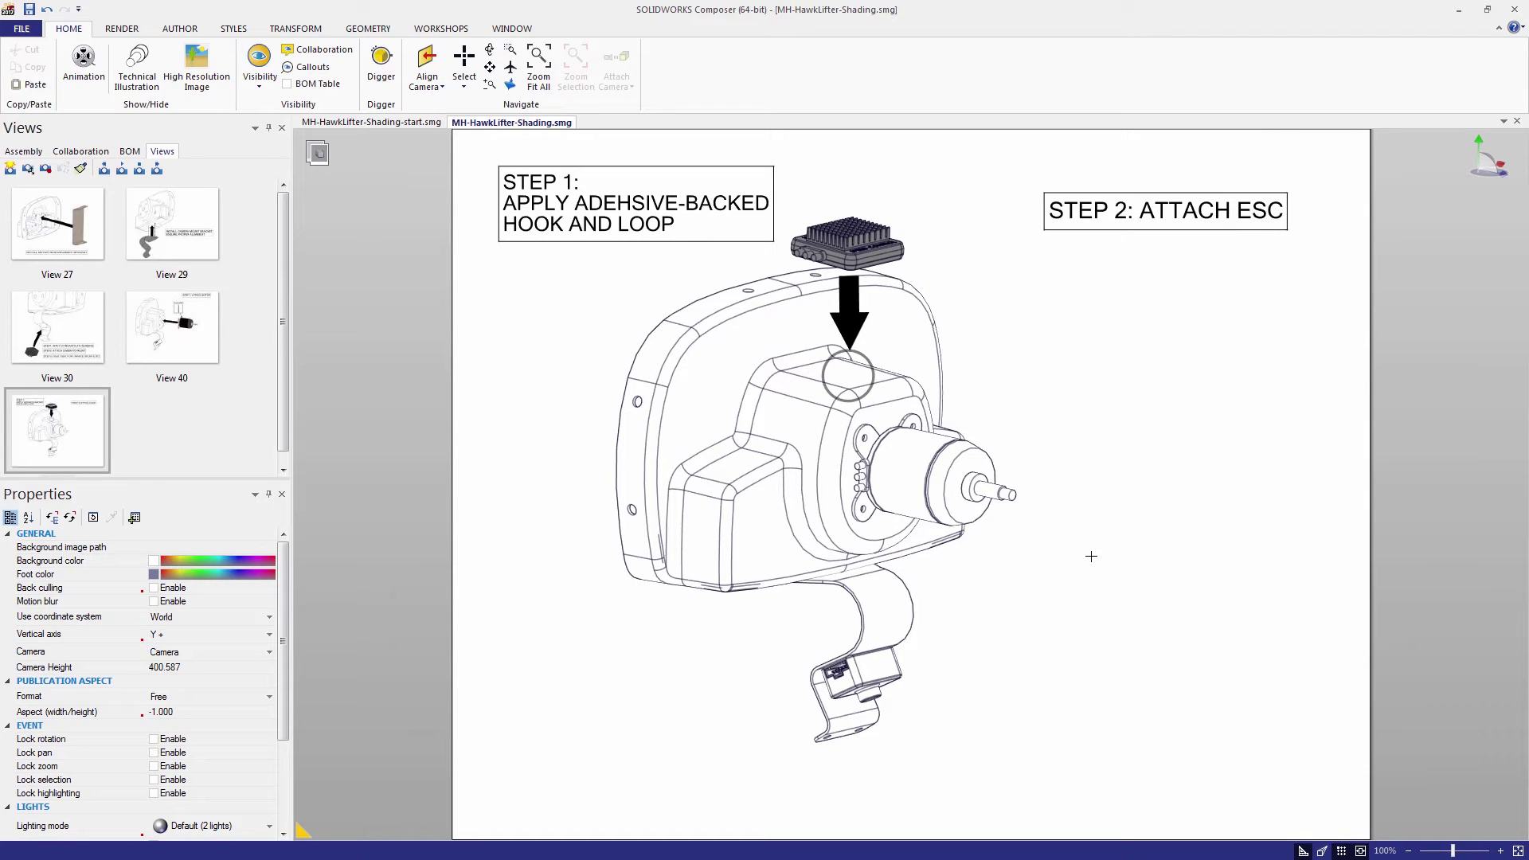
left_click(404, 124)
mouse_move(657, 283)
left_mouse_down()
mouse_move(678, 316)
mouse_move(560, 285)
mouse_move(665, 294)
left_mouse_up()
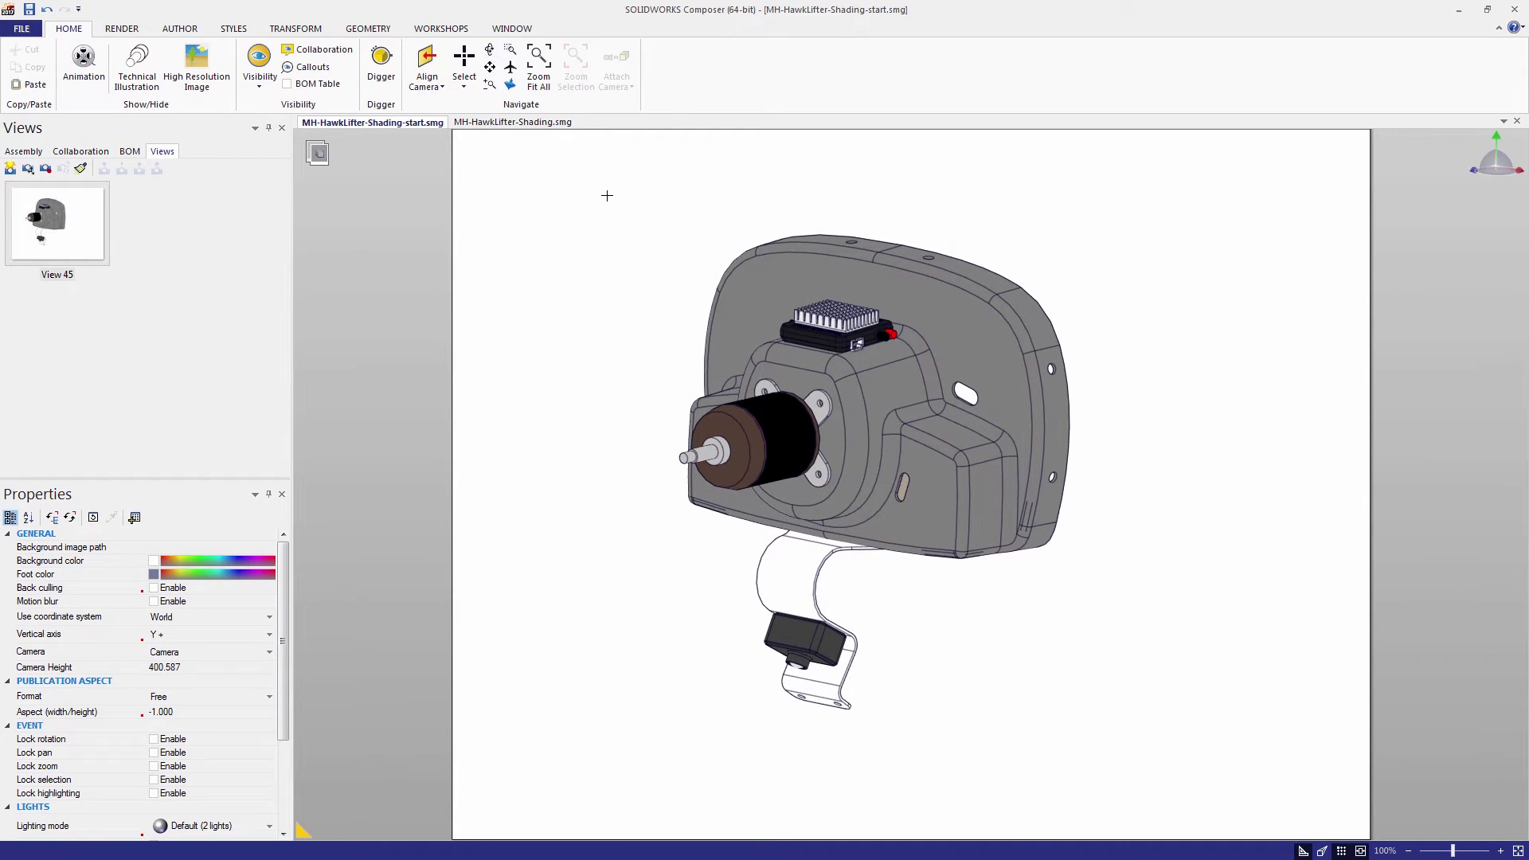
Step: Select the whole model and inspect its Color choices without changing anything
left_click_drag(607, 195, 1160, 818)
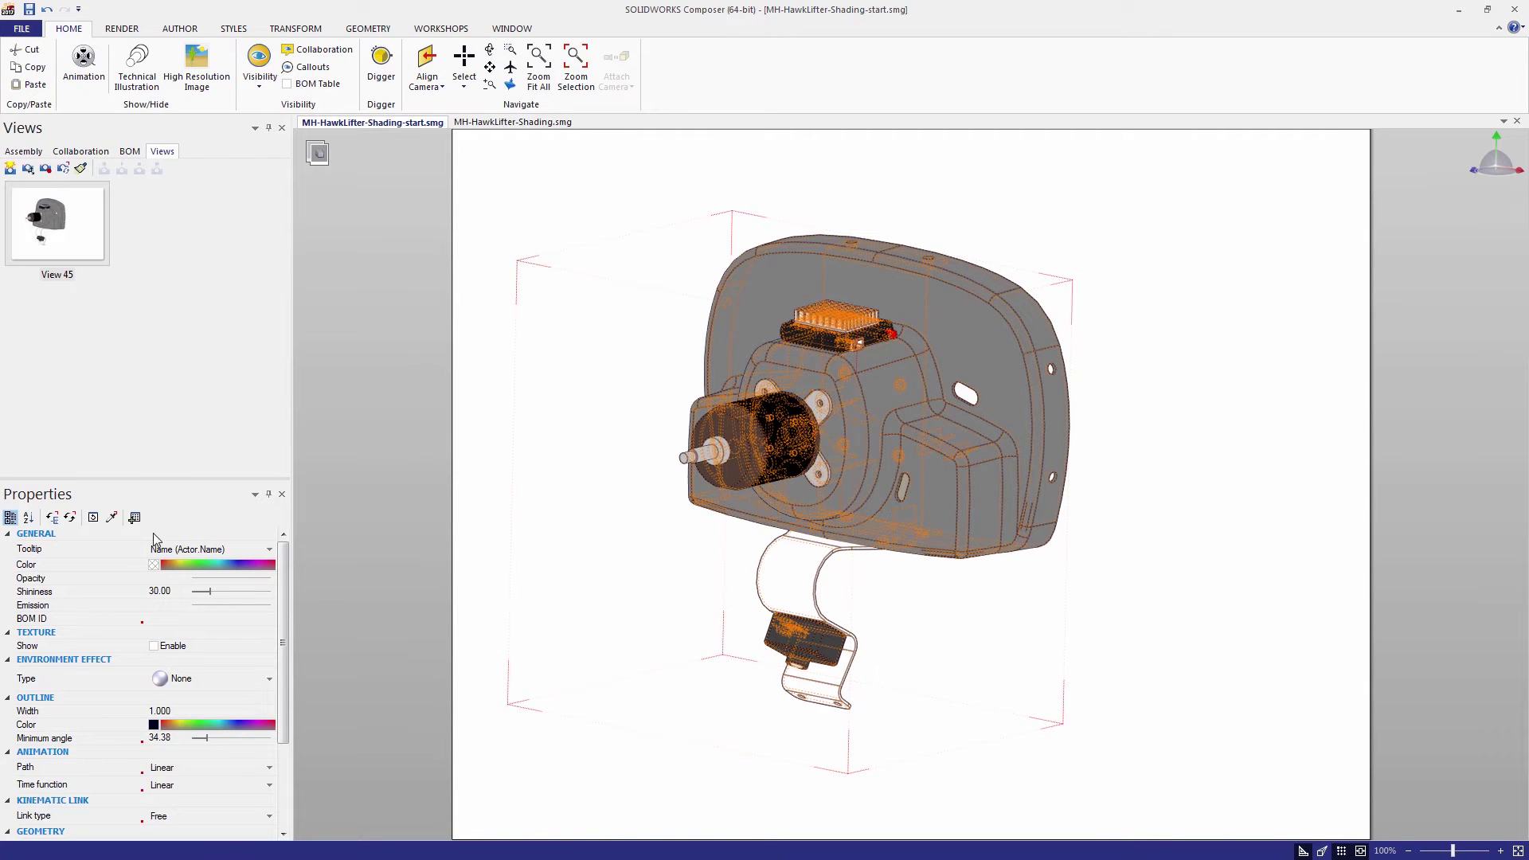
left_click(123, 568)
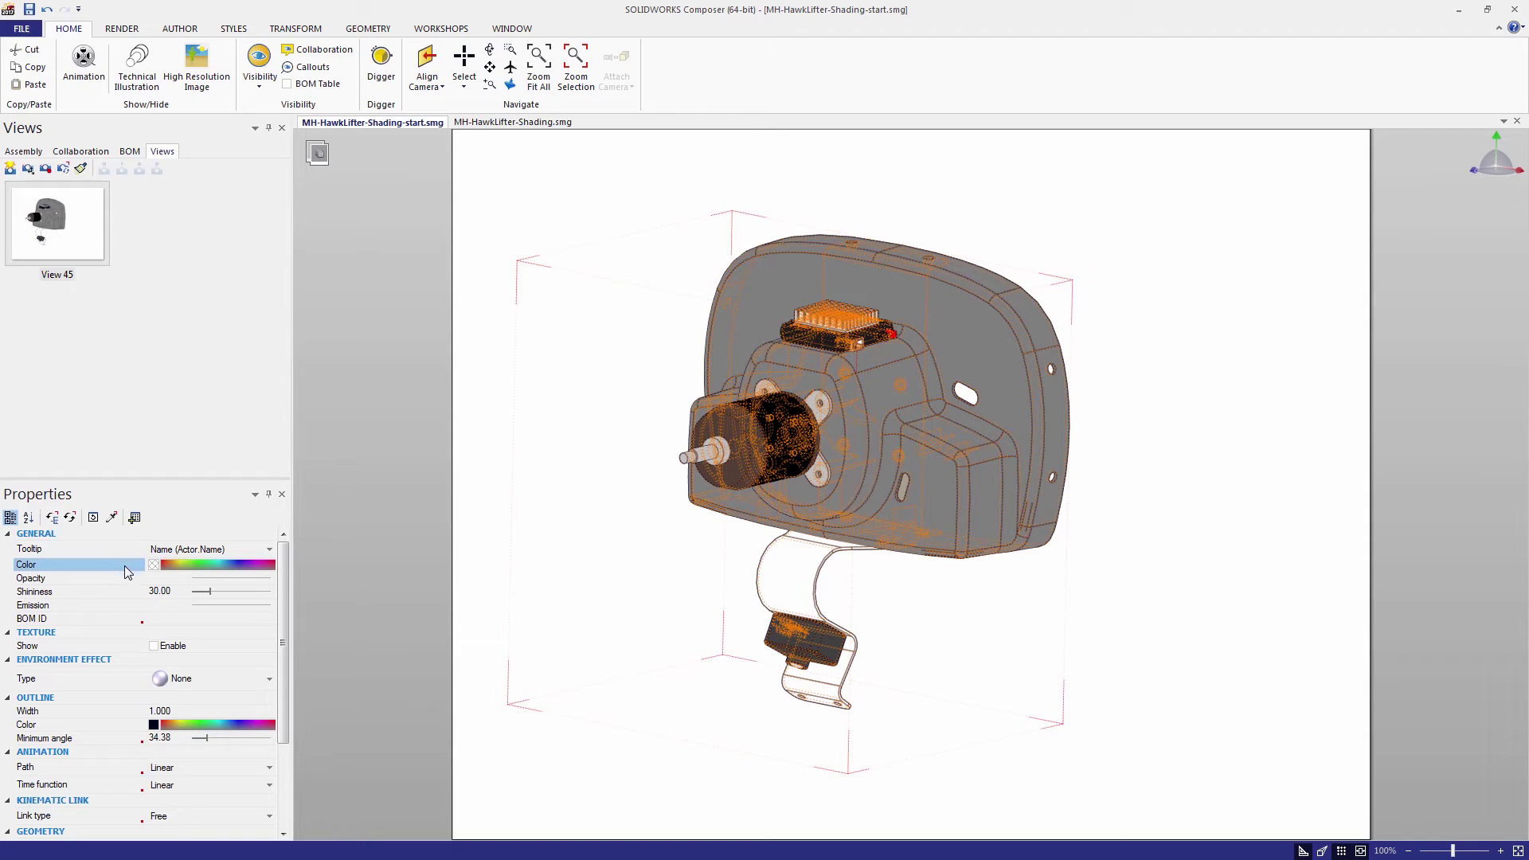
left_click(154, 566)
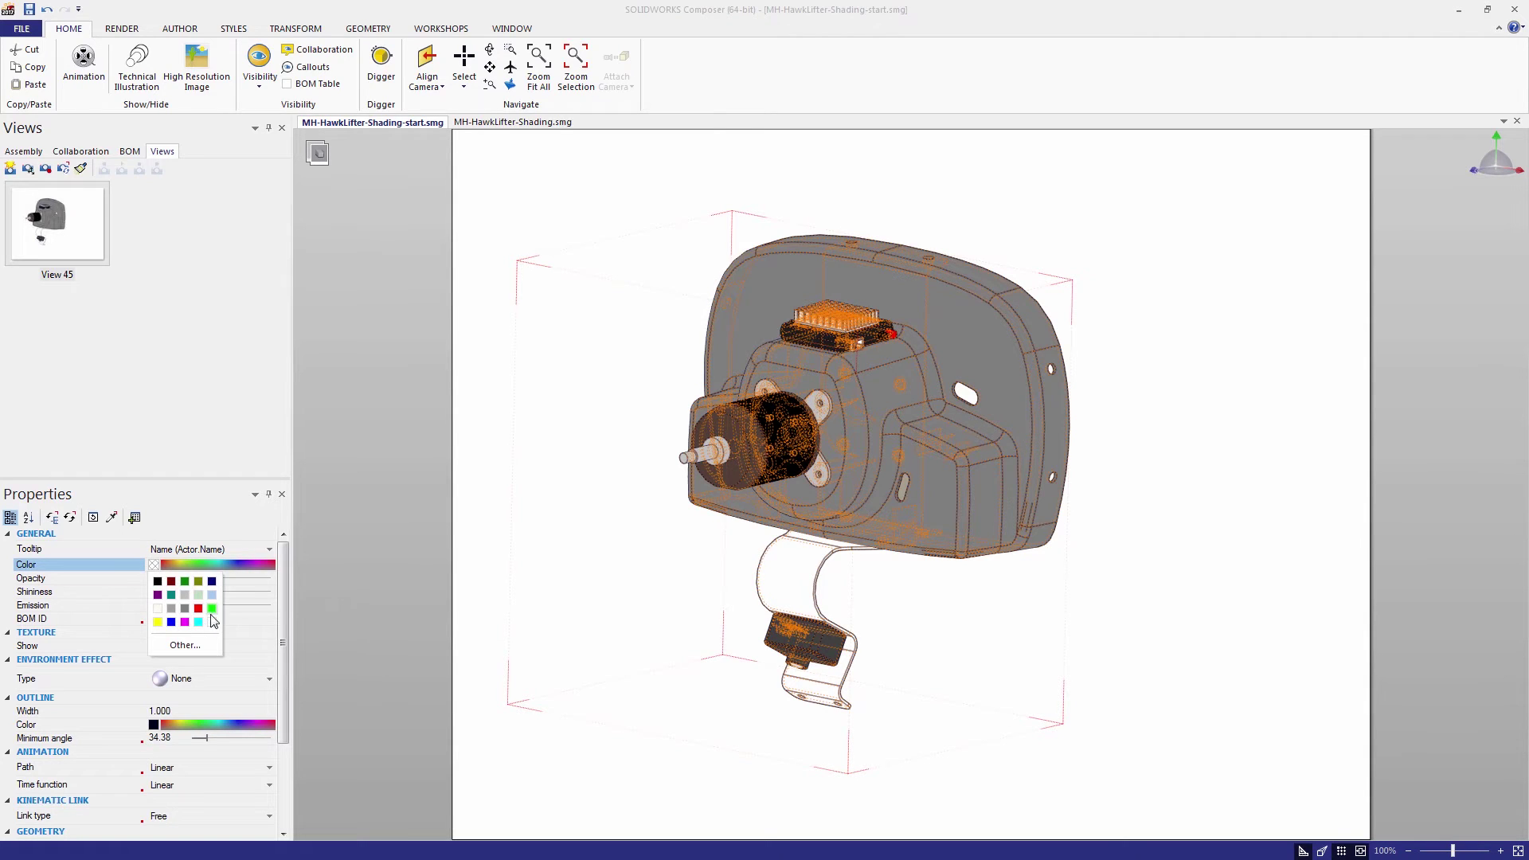
left_click(1184, 574)
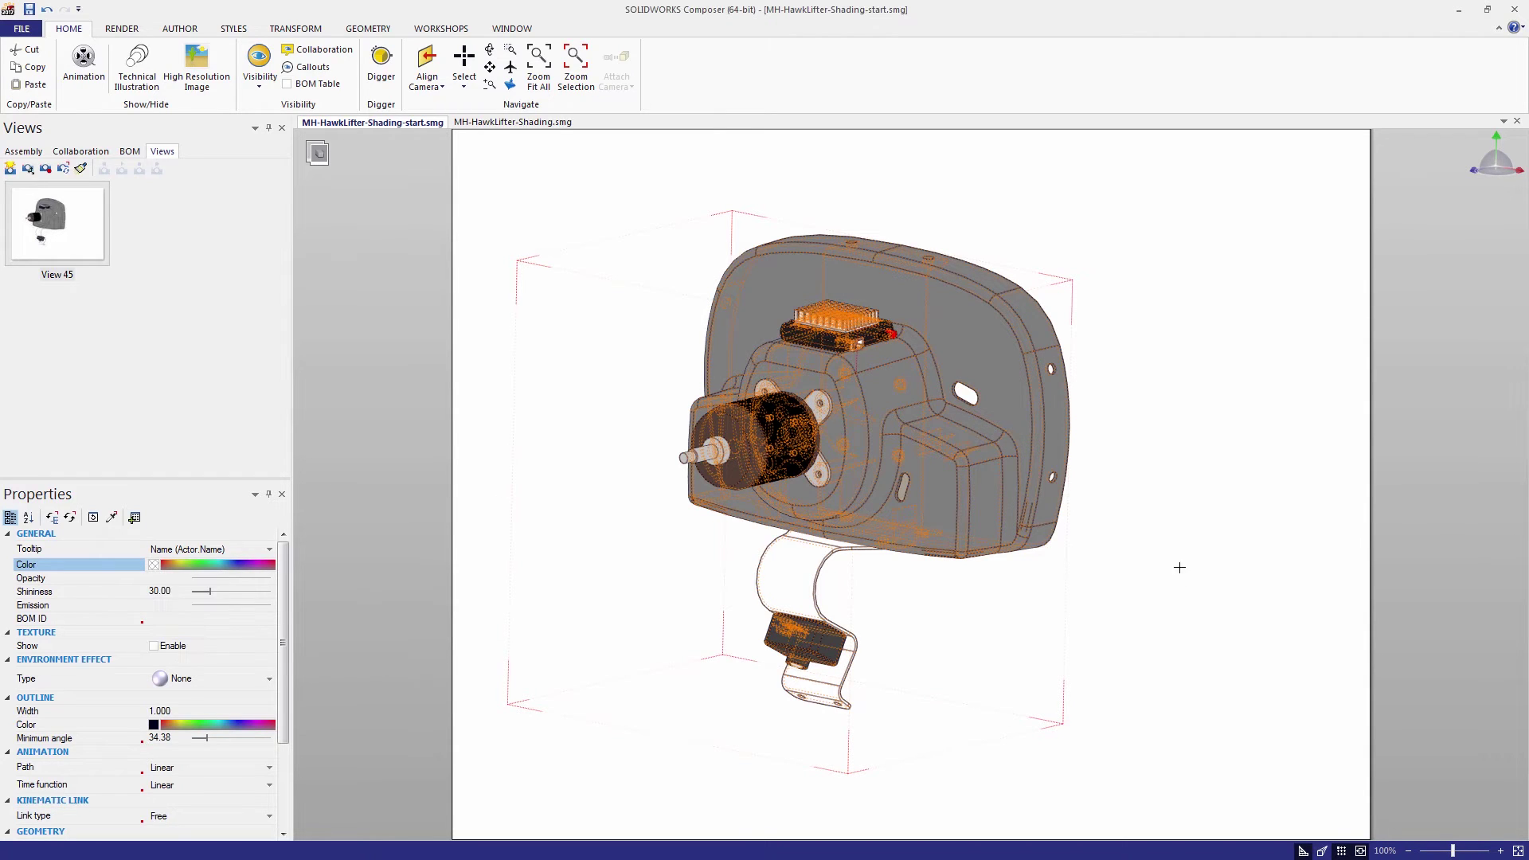
left_click(977, 212)
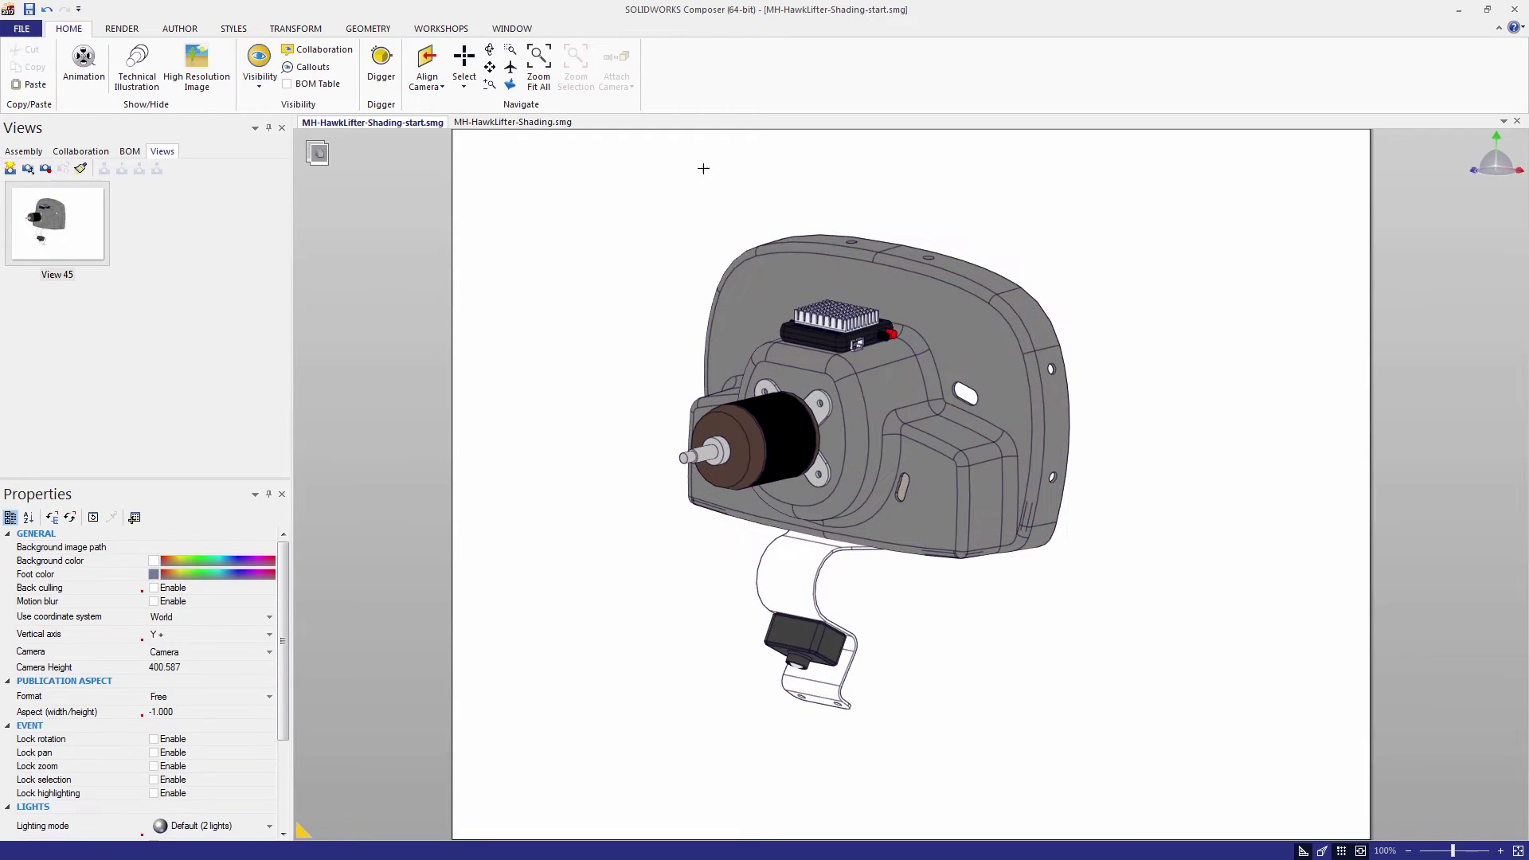
Step: Preview the Silhouette render mode, then switch back to Smooth with Outline
left_click(119, 30)
left_click(23, 72)
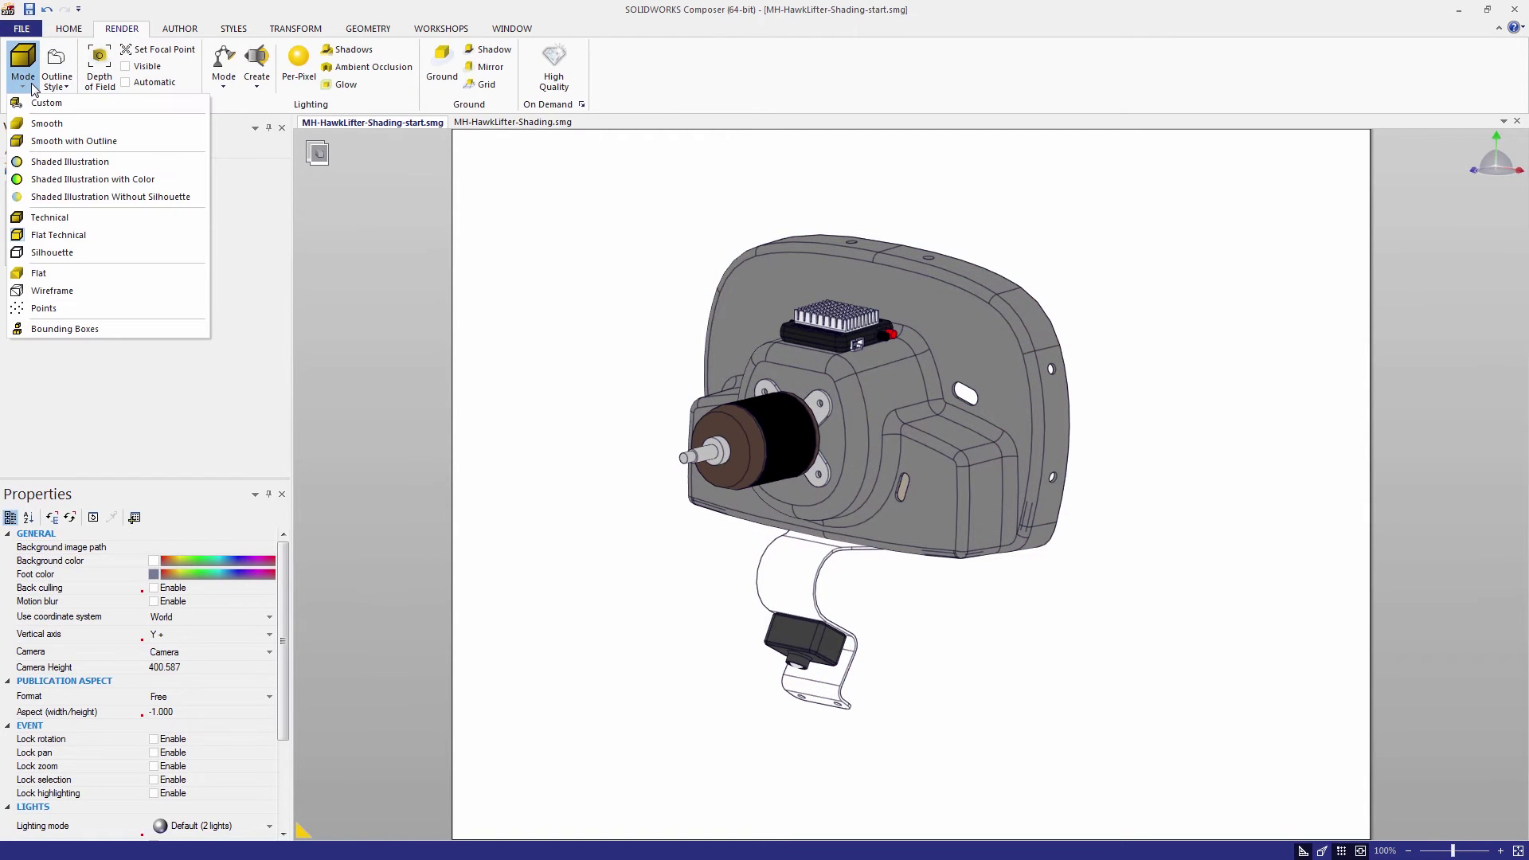
left_click(68, 253)
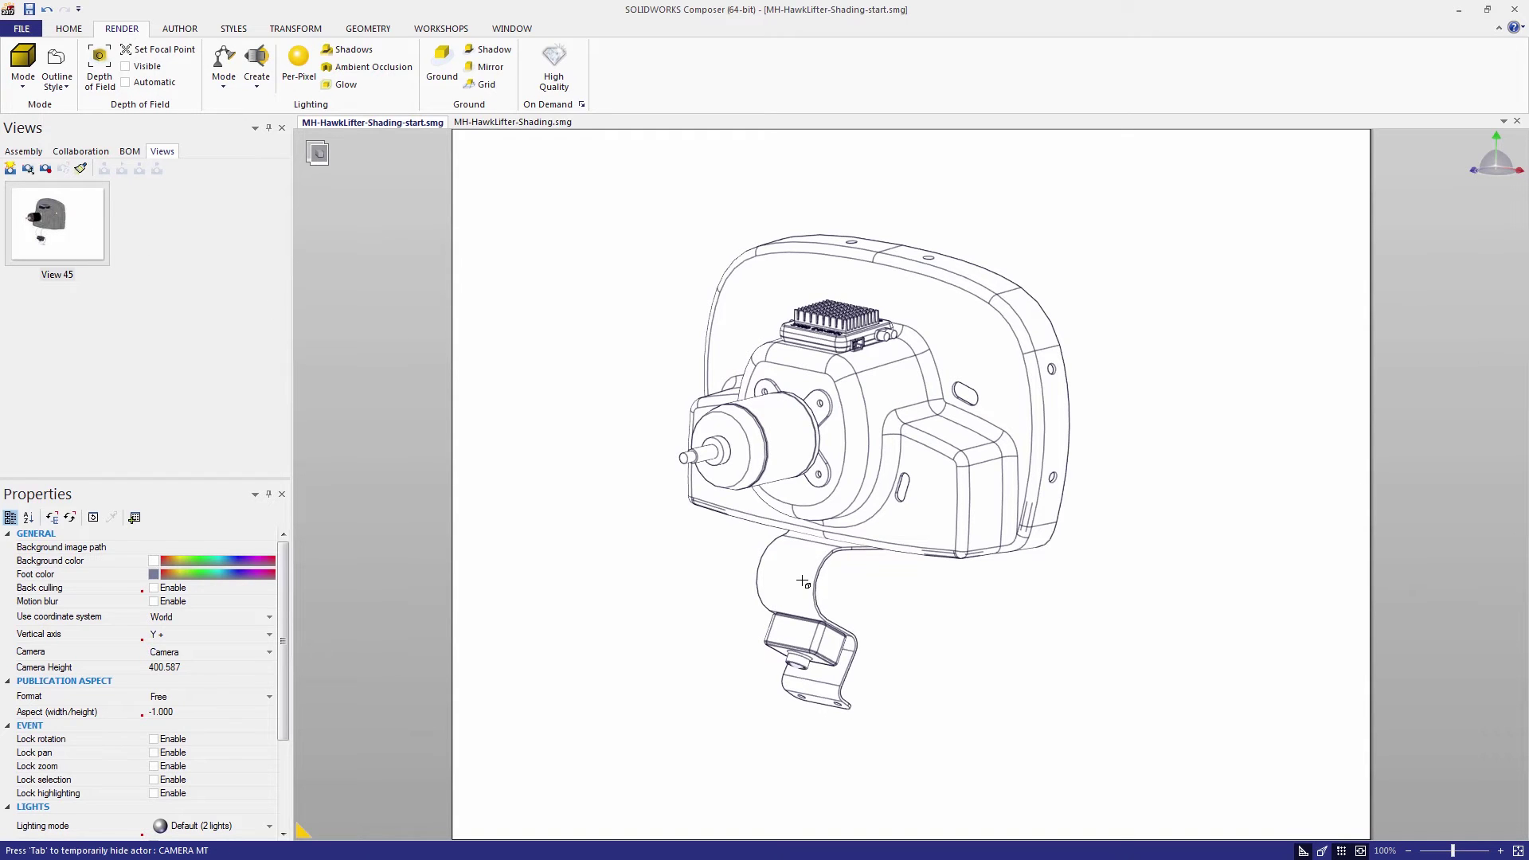
left_click(800, 650)
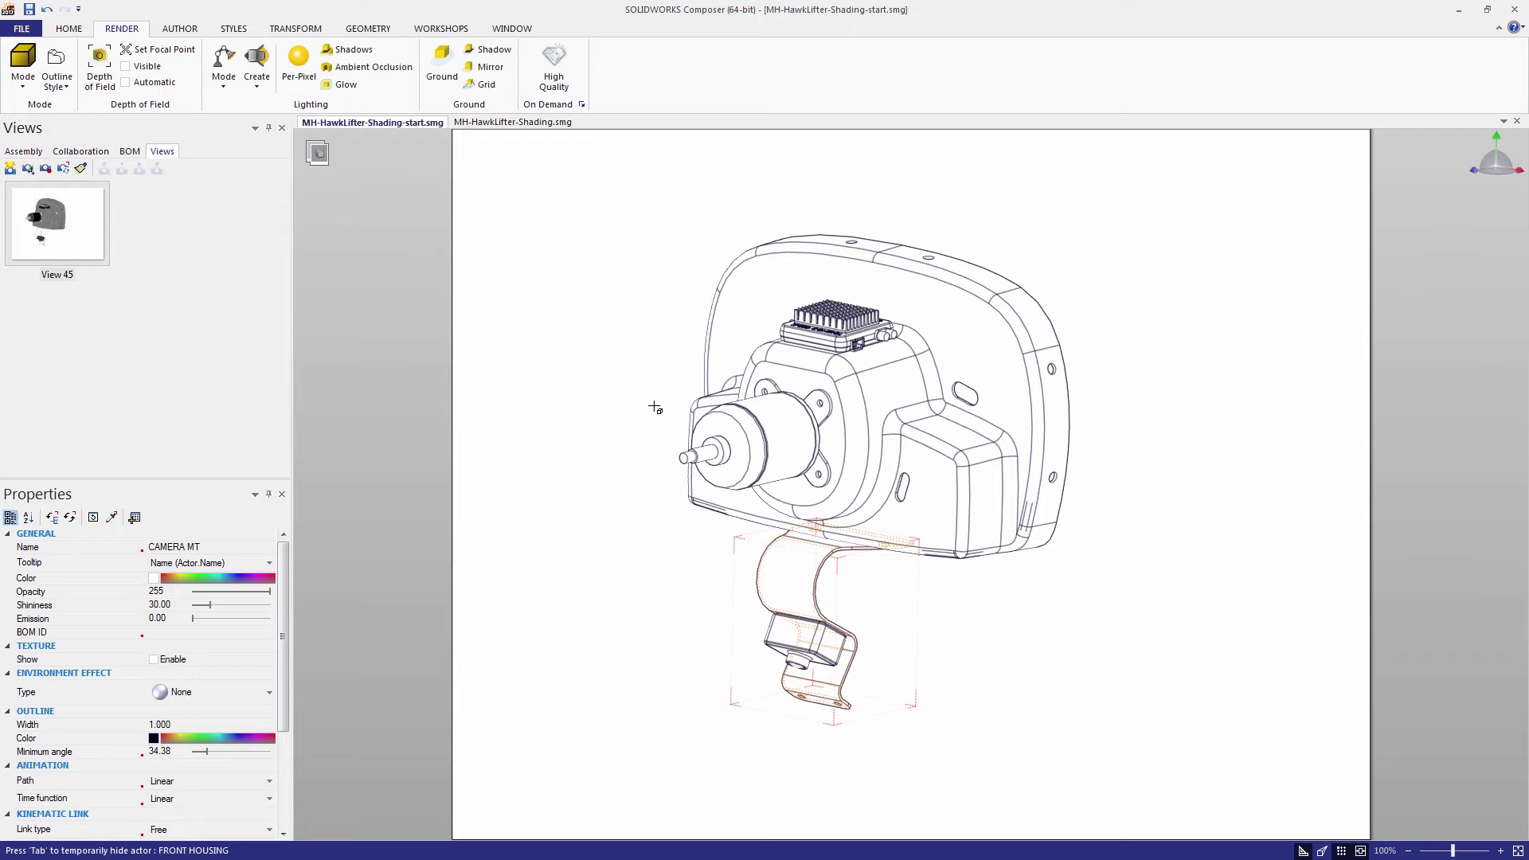
left_click(594, 311)
left_click(23, 86)
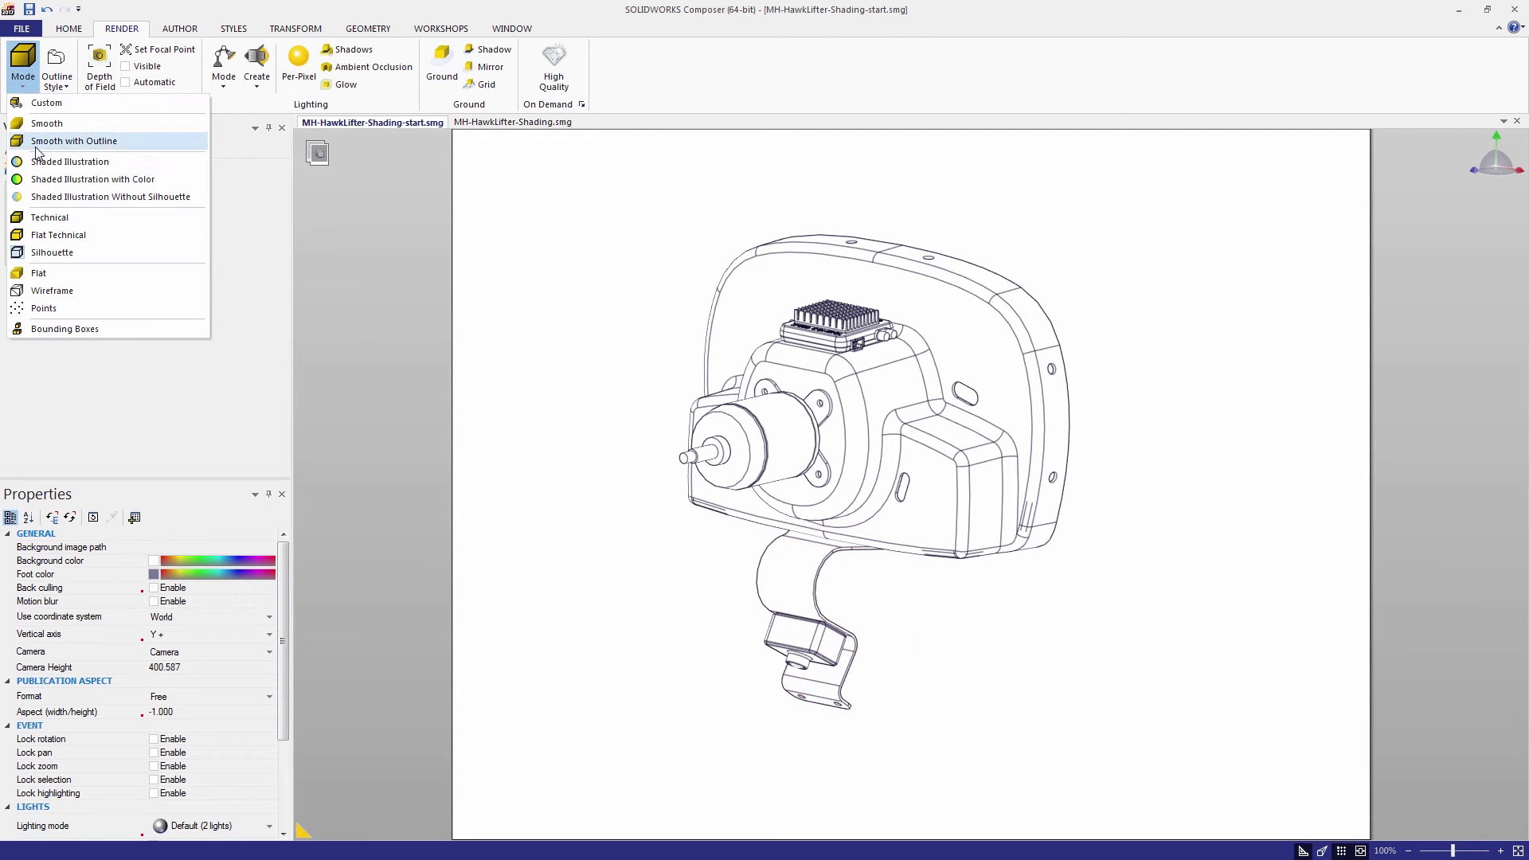
left_click(47, 236)
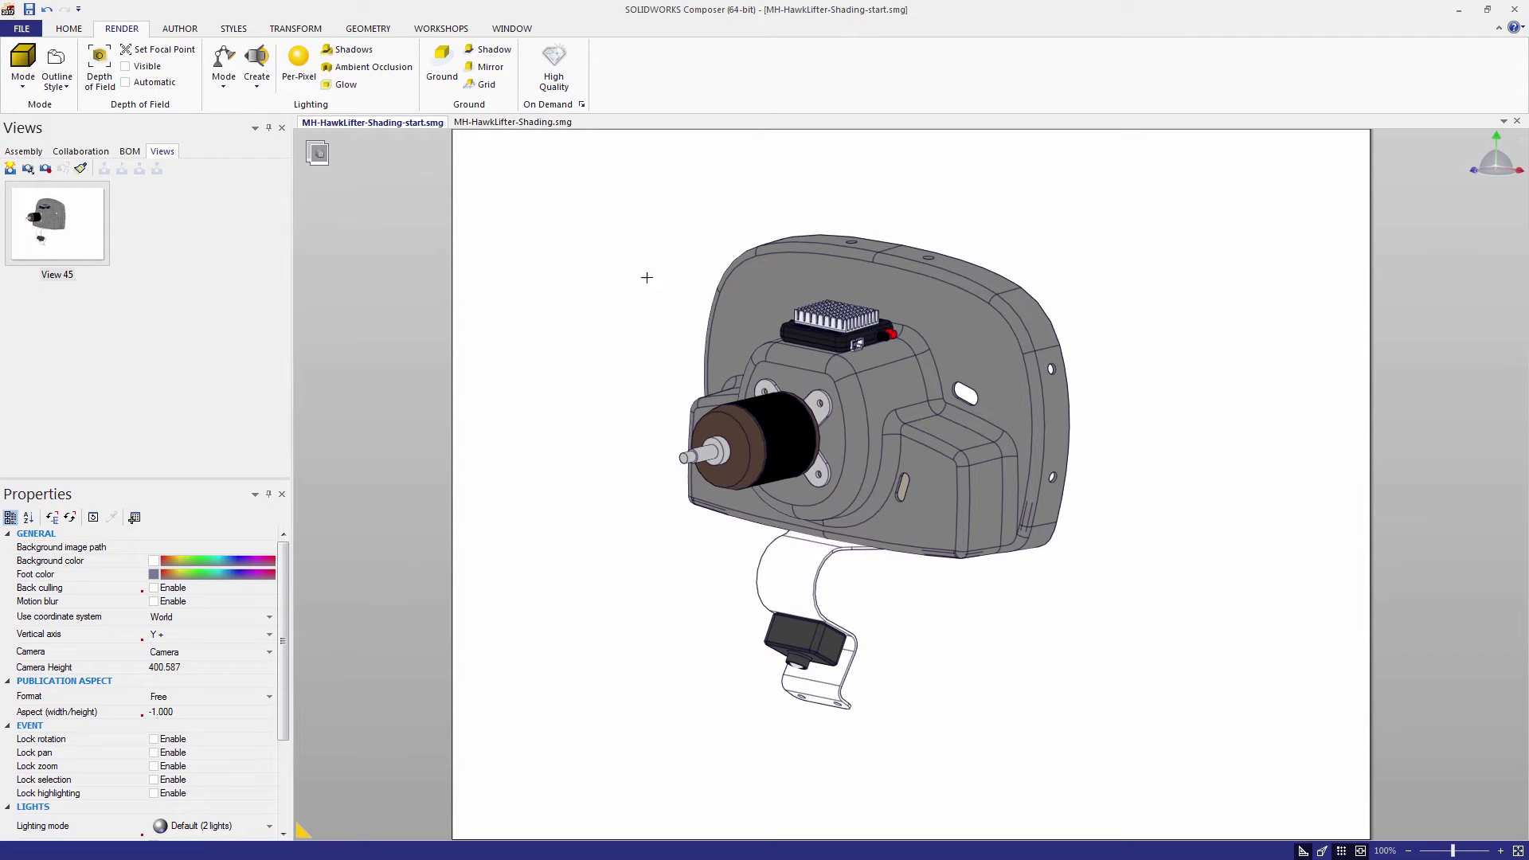
Step: Make every HawkLifter part white, orbit the motor to the right, and save as View 46
left_click_drag(655, 200, 1175, 804)
left_click(156, 566)
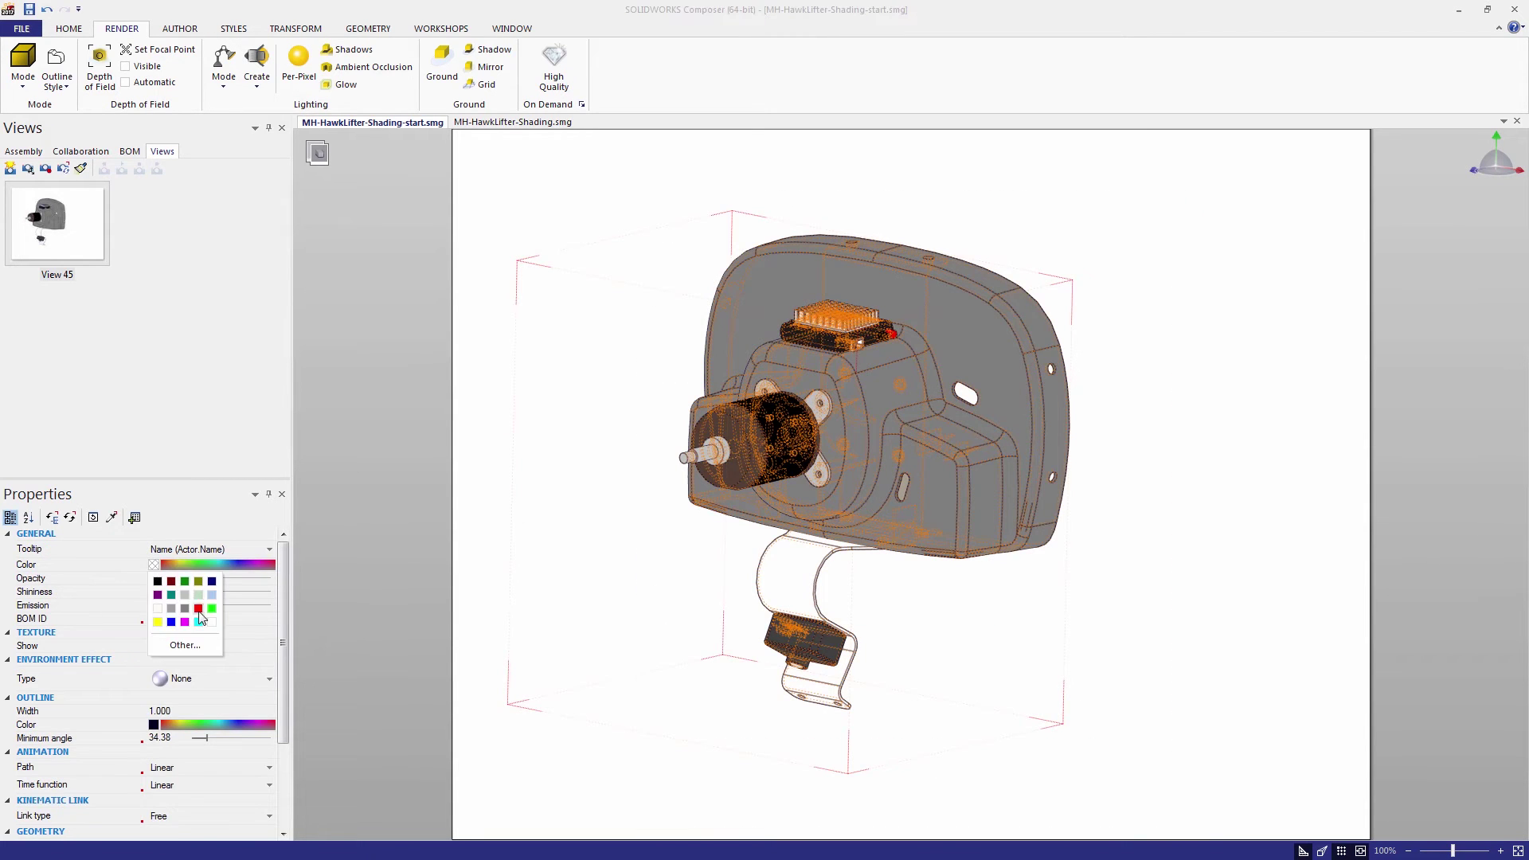
left_click(213, 627)
left_click(598, 210)
mouse_move(907, 580)
left_mouse_down()
mouse_move(804, 567)
mouse_move(898, 552)
left_mouse_up()
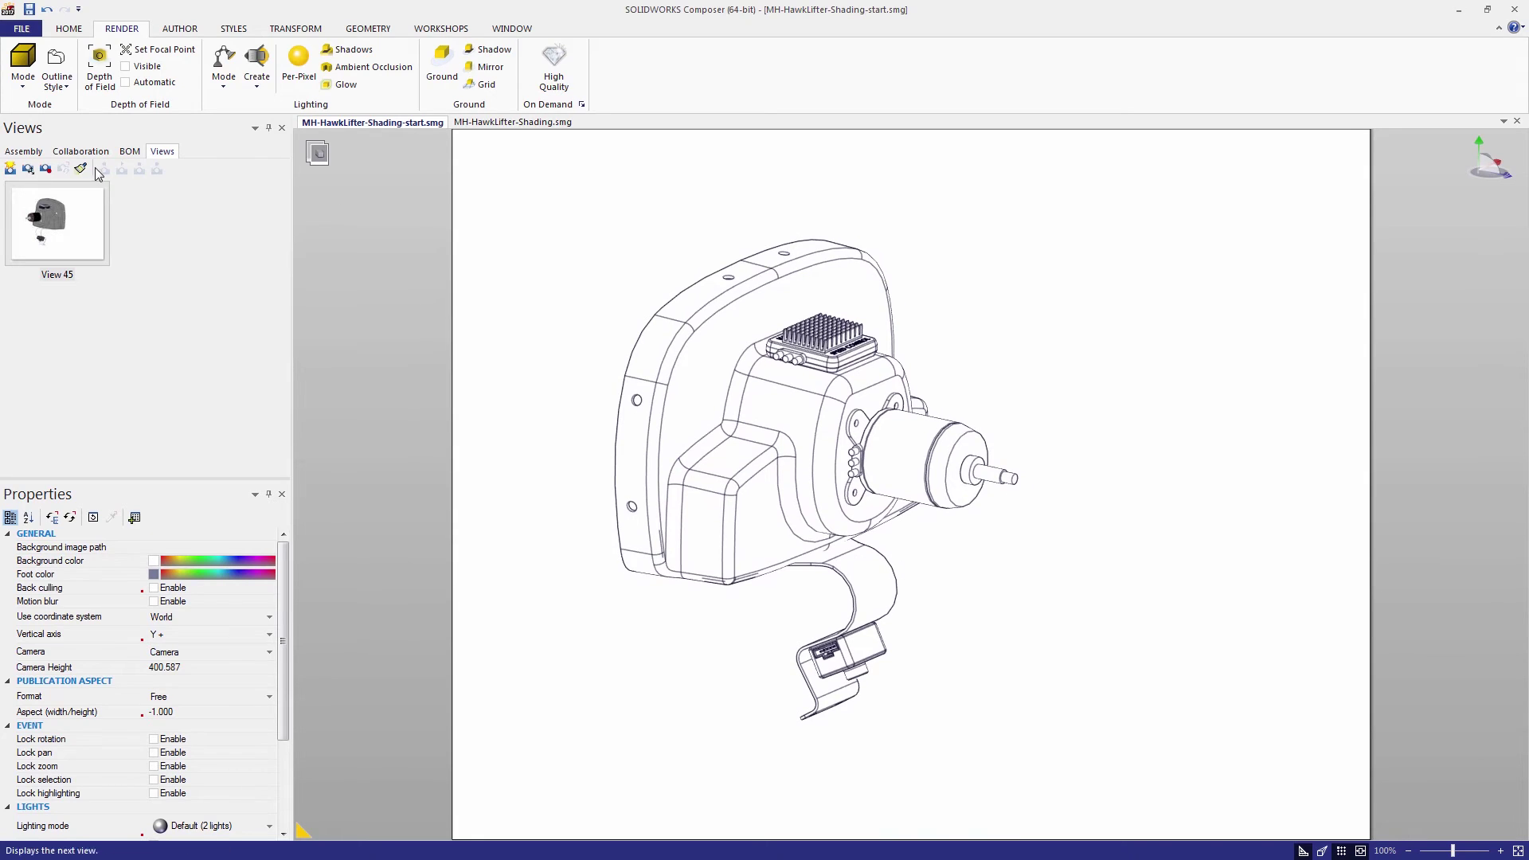
key("ctrl+shift+n")
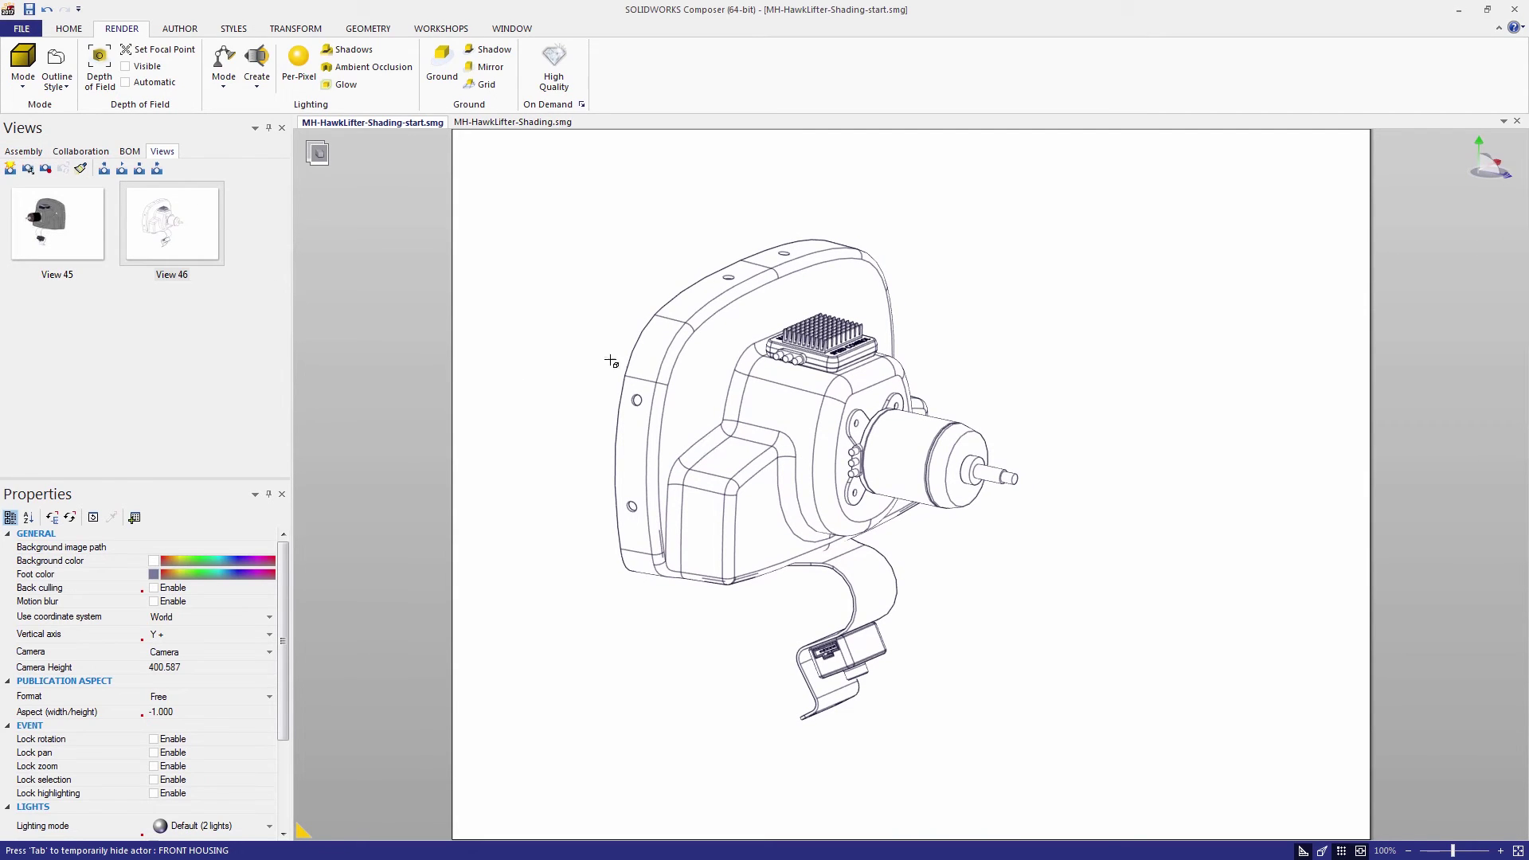
Step: Expand MH-HawkLifter-V2 and FRONT HOUSING SUB in the Assembly tree and select MH-ESC
left_click(39, 153)
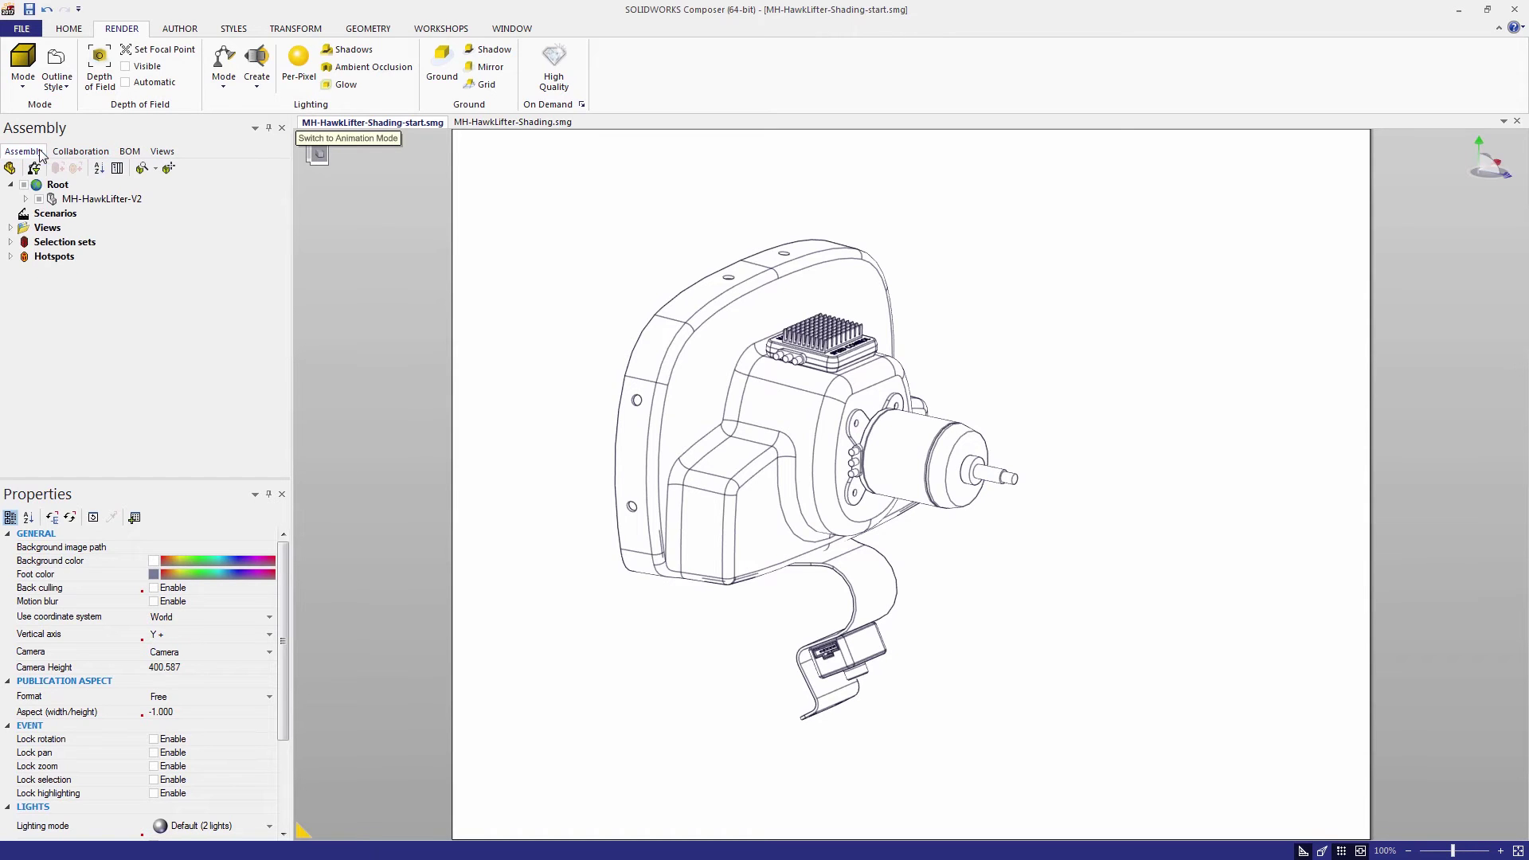
left_click(40, 211)
scroll(104, 259, "down", 12)
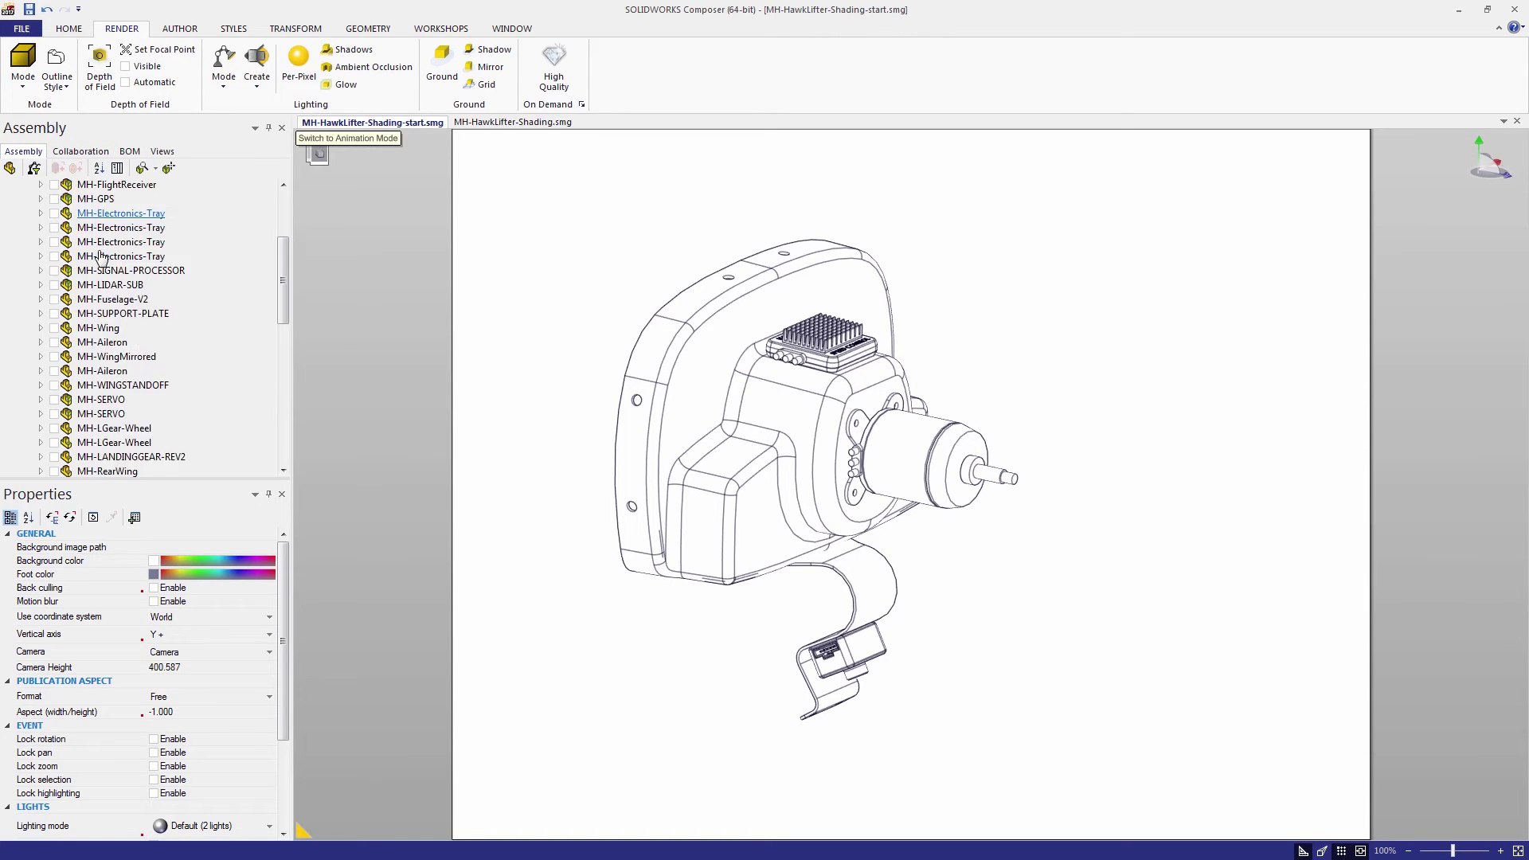
scroll(104, 259, "down", 8)
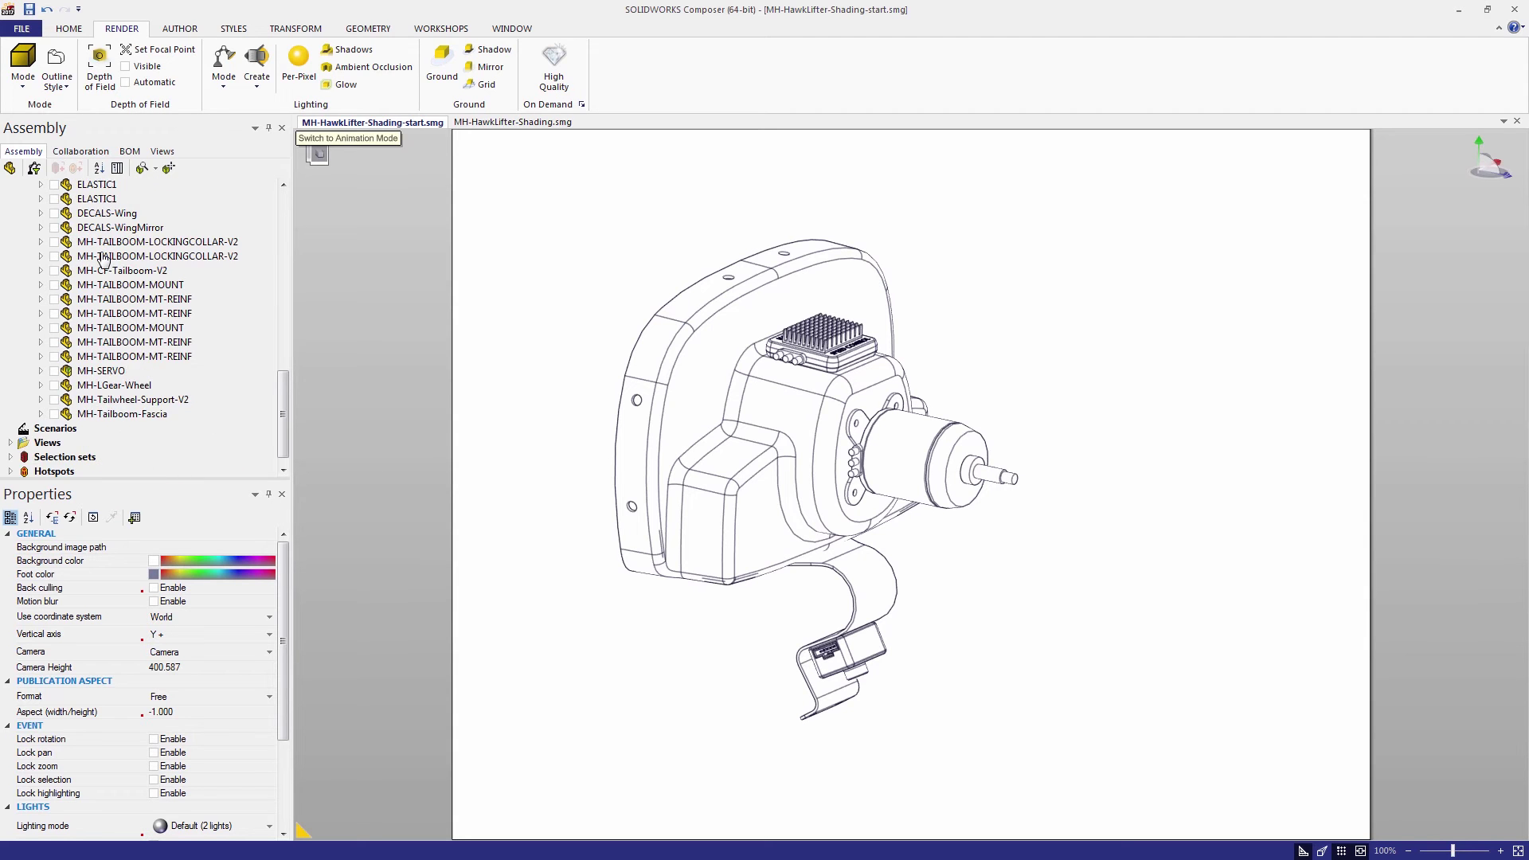
scroll(104, 257, "up", 10)
scroll(104, 256, "up", 6)
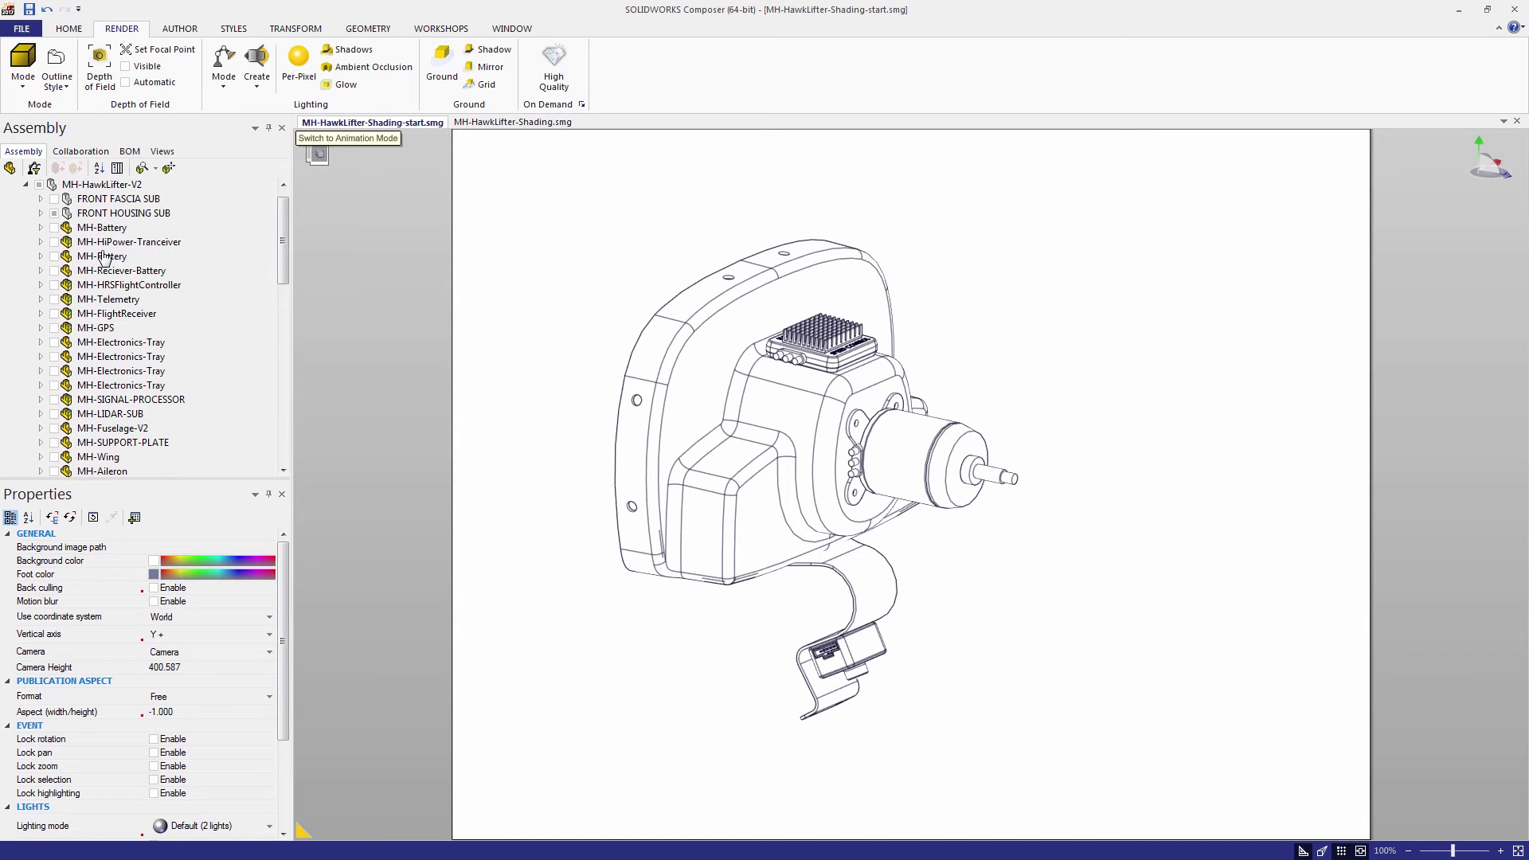
left_click(41, 212)
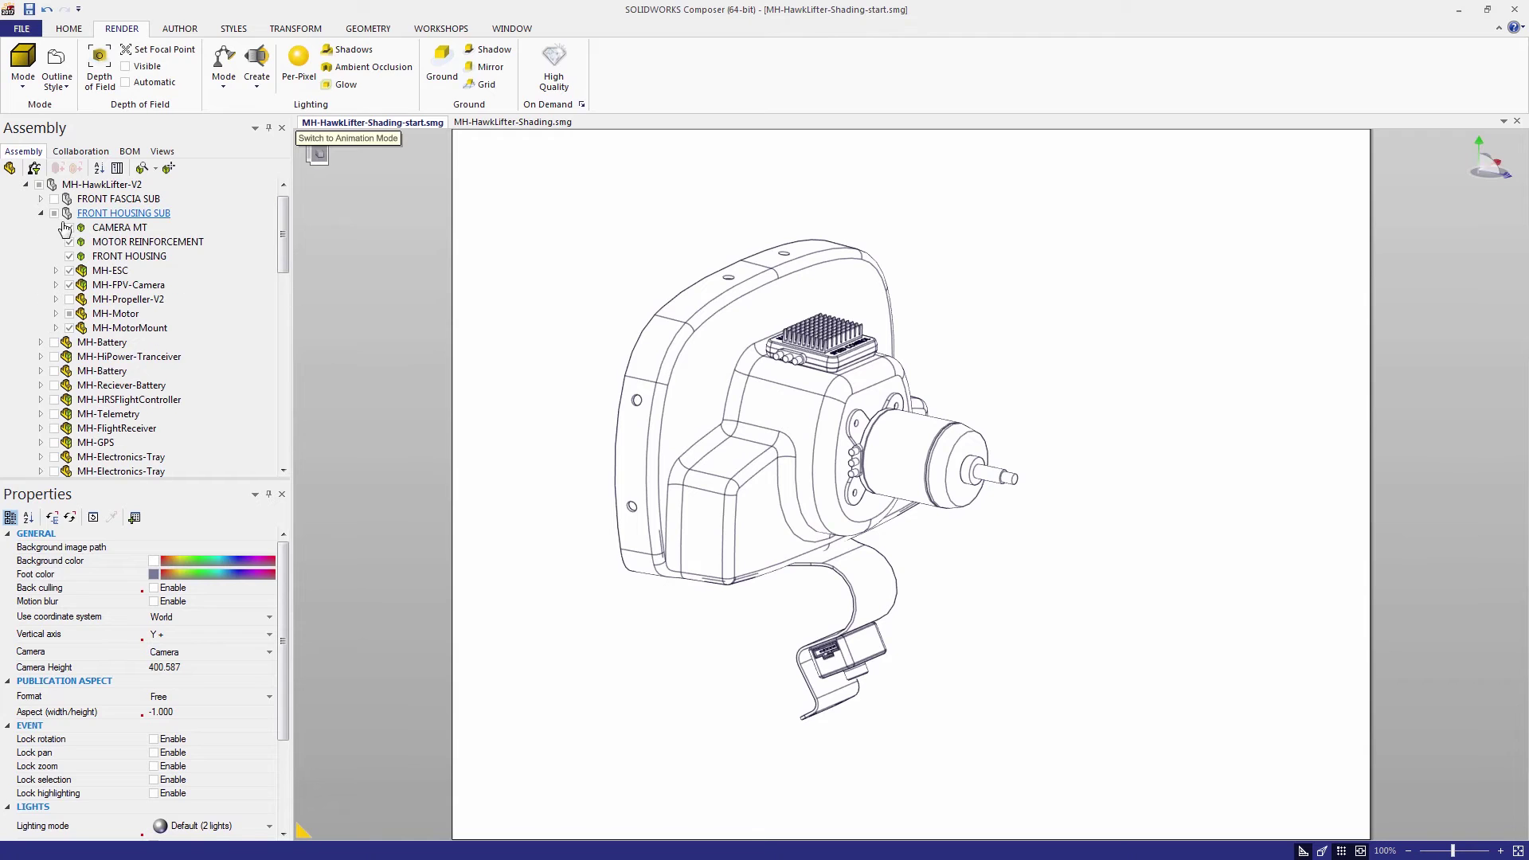
left_click(101, 272)
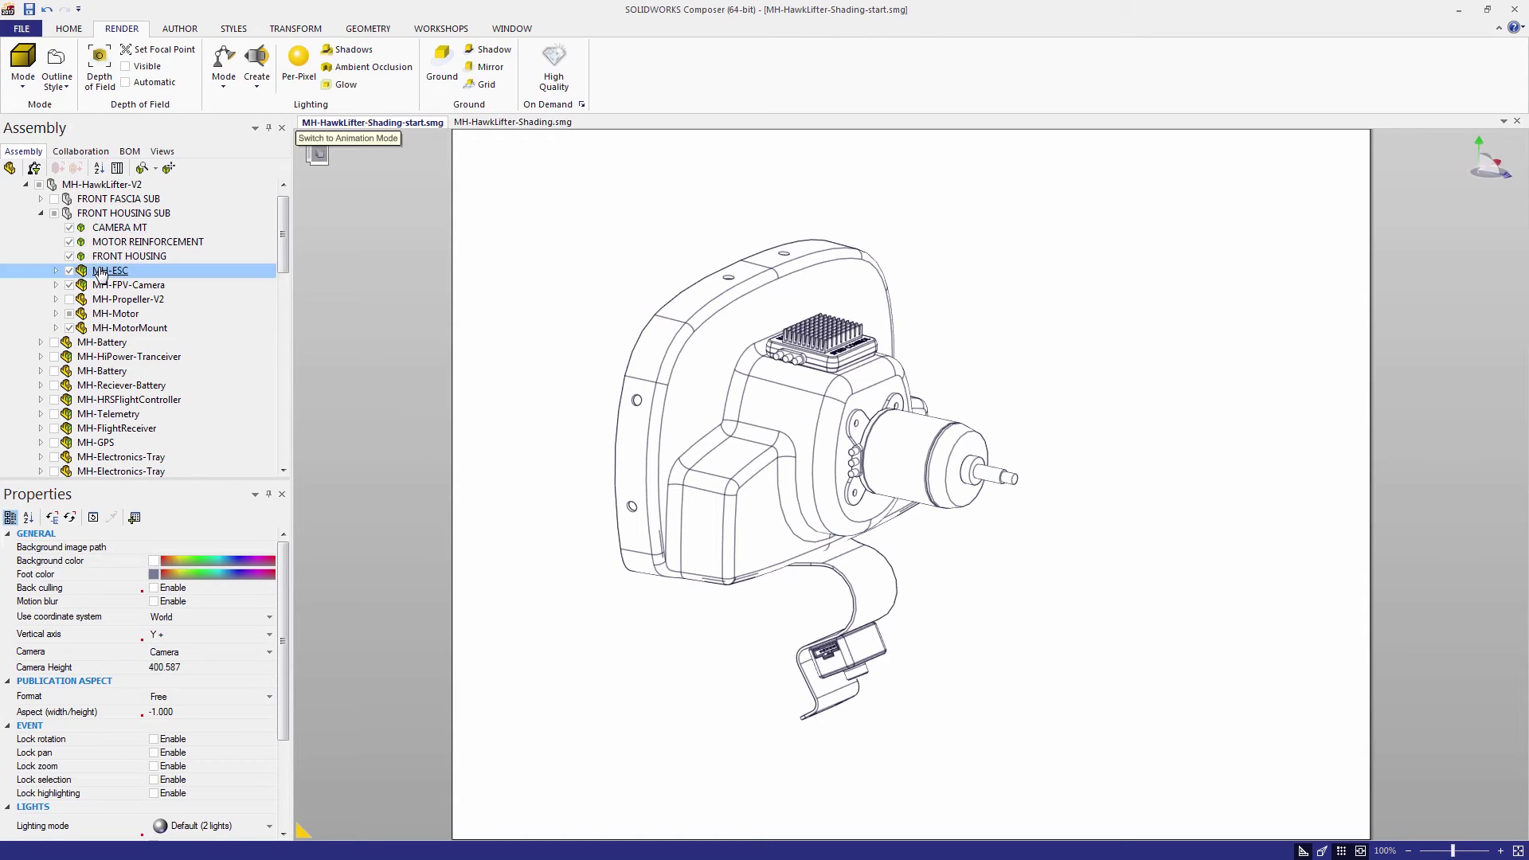
Step: Translate the ESC straight up above the housing in Y
left_click(306, 31)
left_click(343, 64)
left_click_drag(821, 275, 835, 130)
right_click_drag(923, 271, 912, 285)
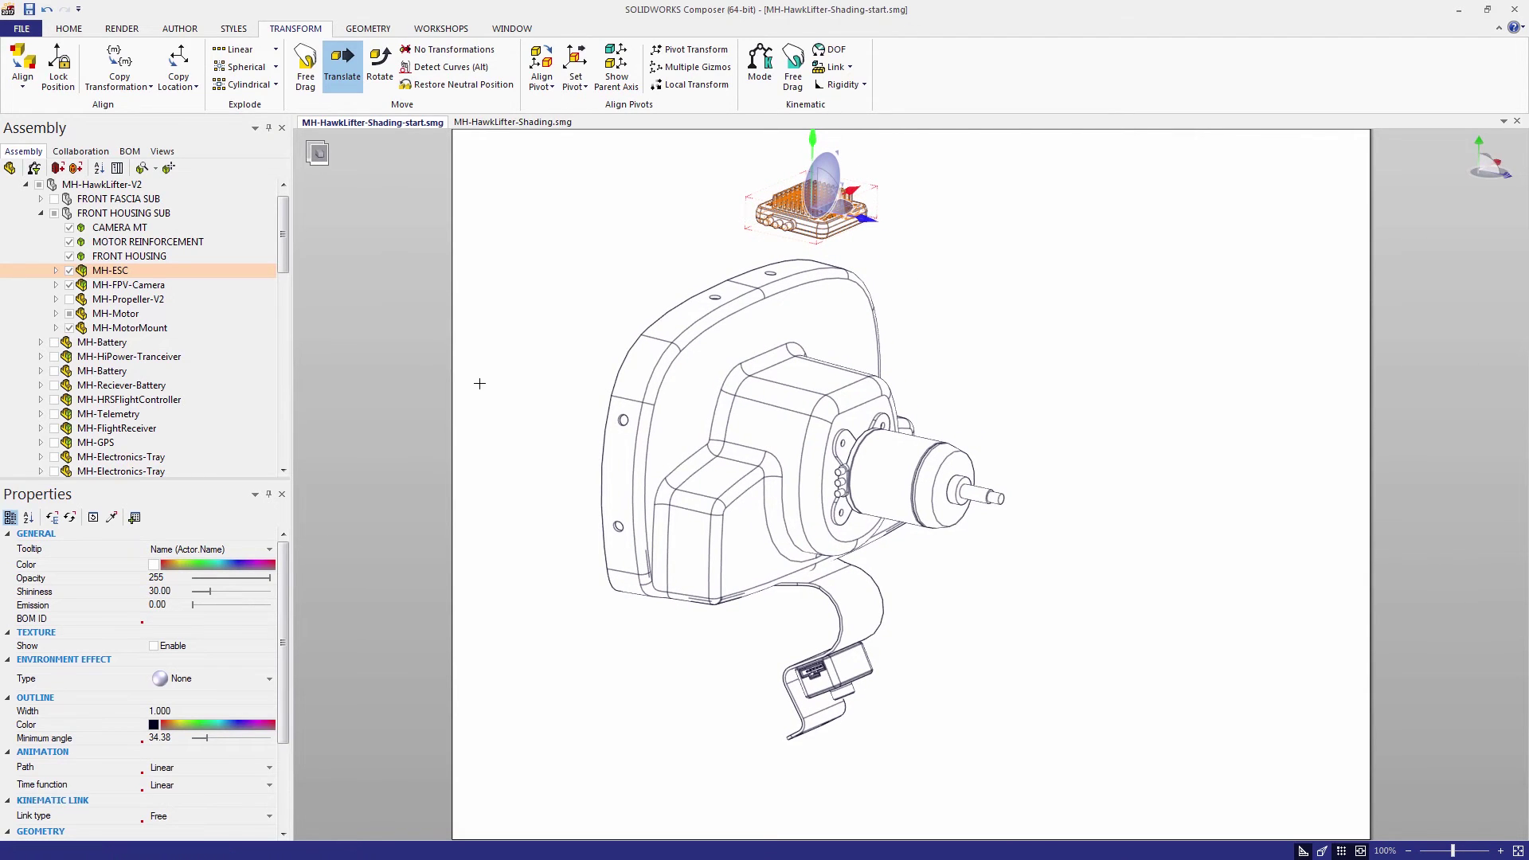
Step: Restore the ESC's neutral properties so it keeps its original dark colours
left_click(48, 568)
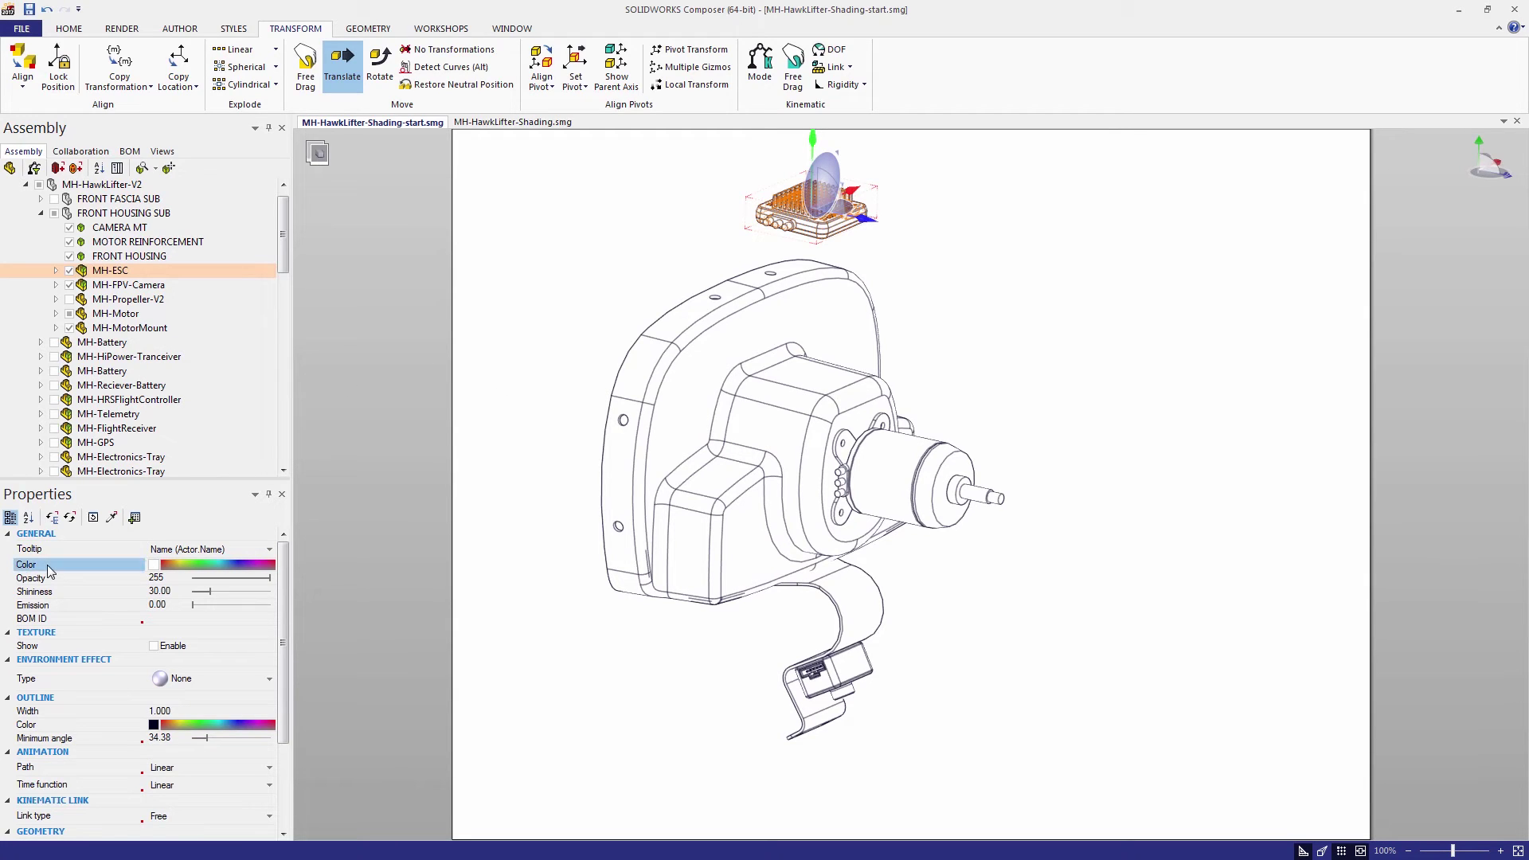
left_click(71, 519)
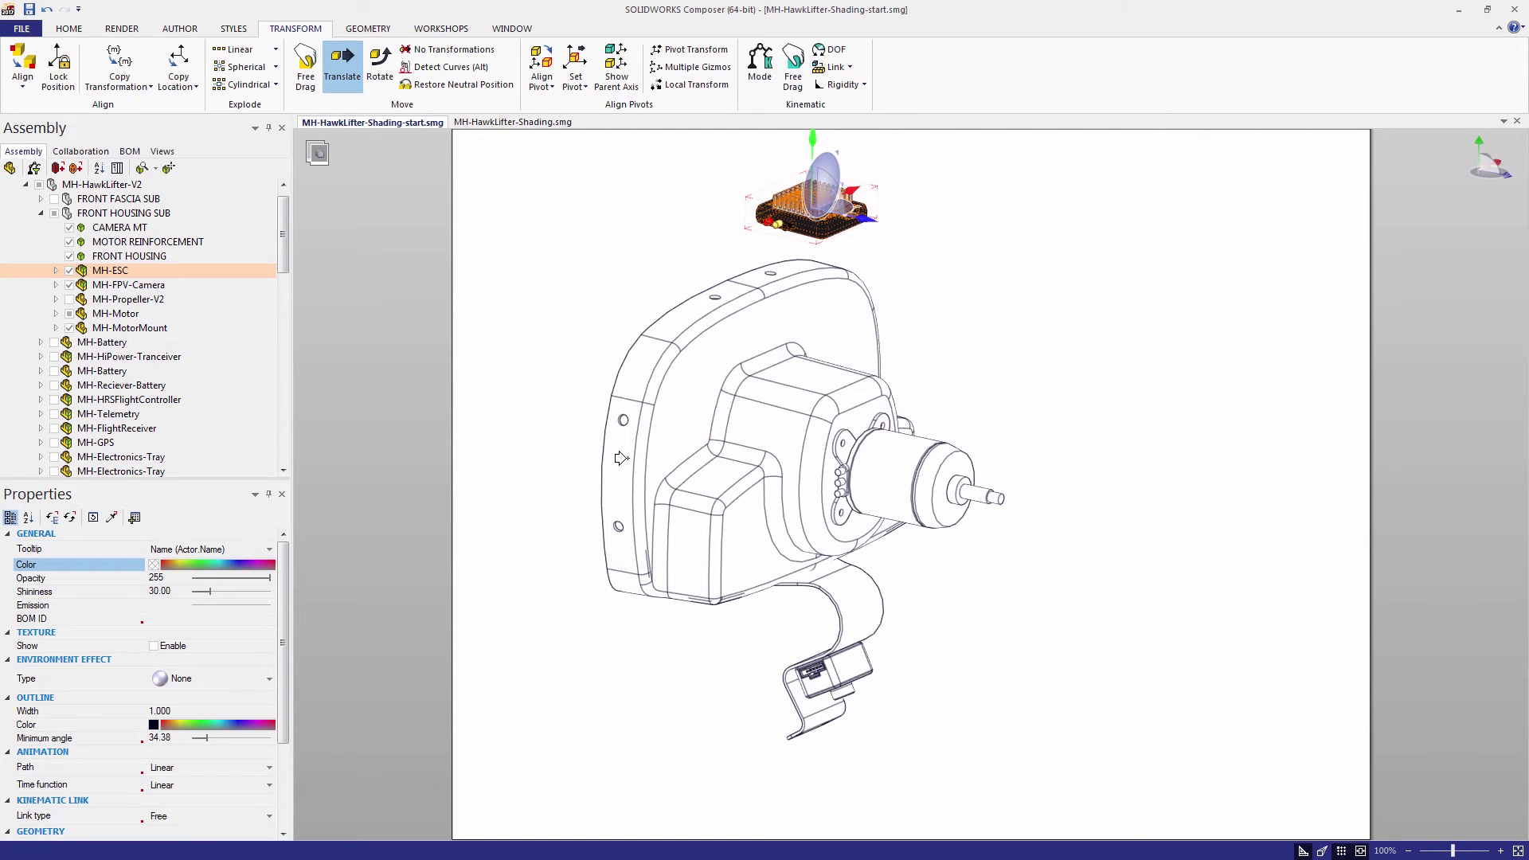
left_click(155, 567)
left_click(184, 610)
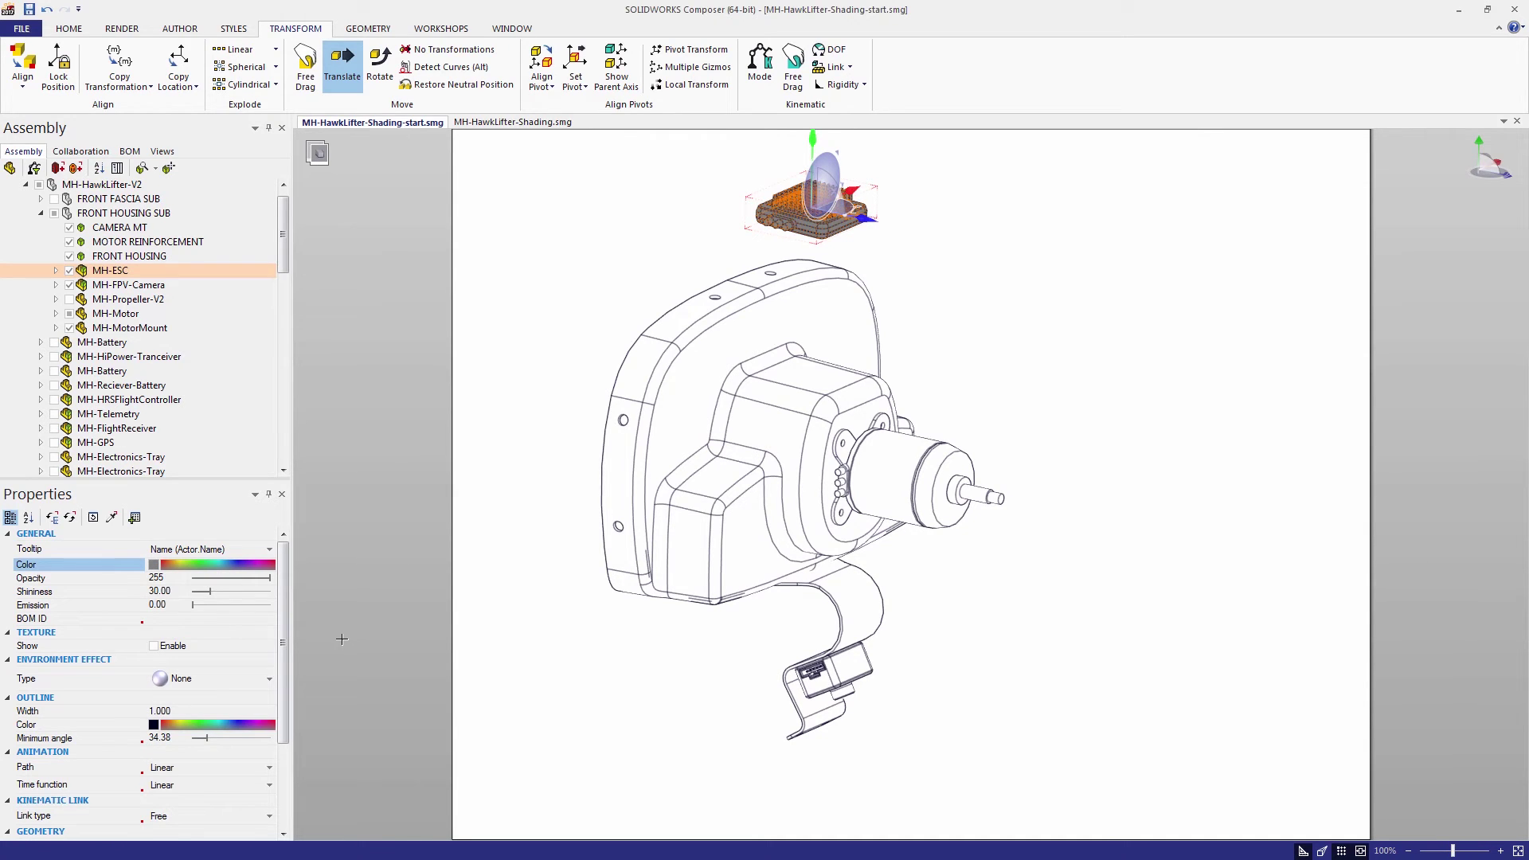
left_click(76, 522)
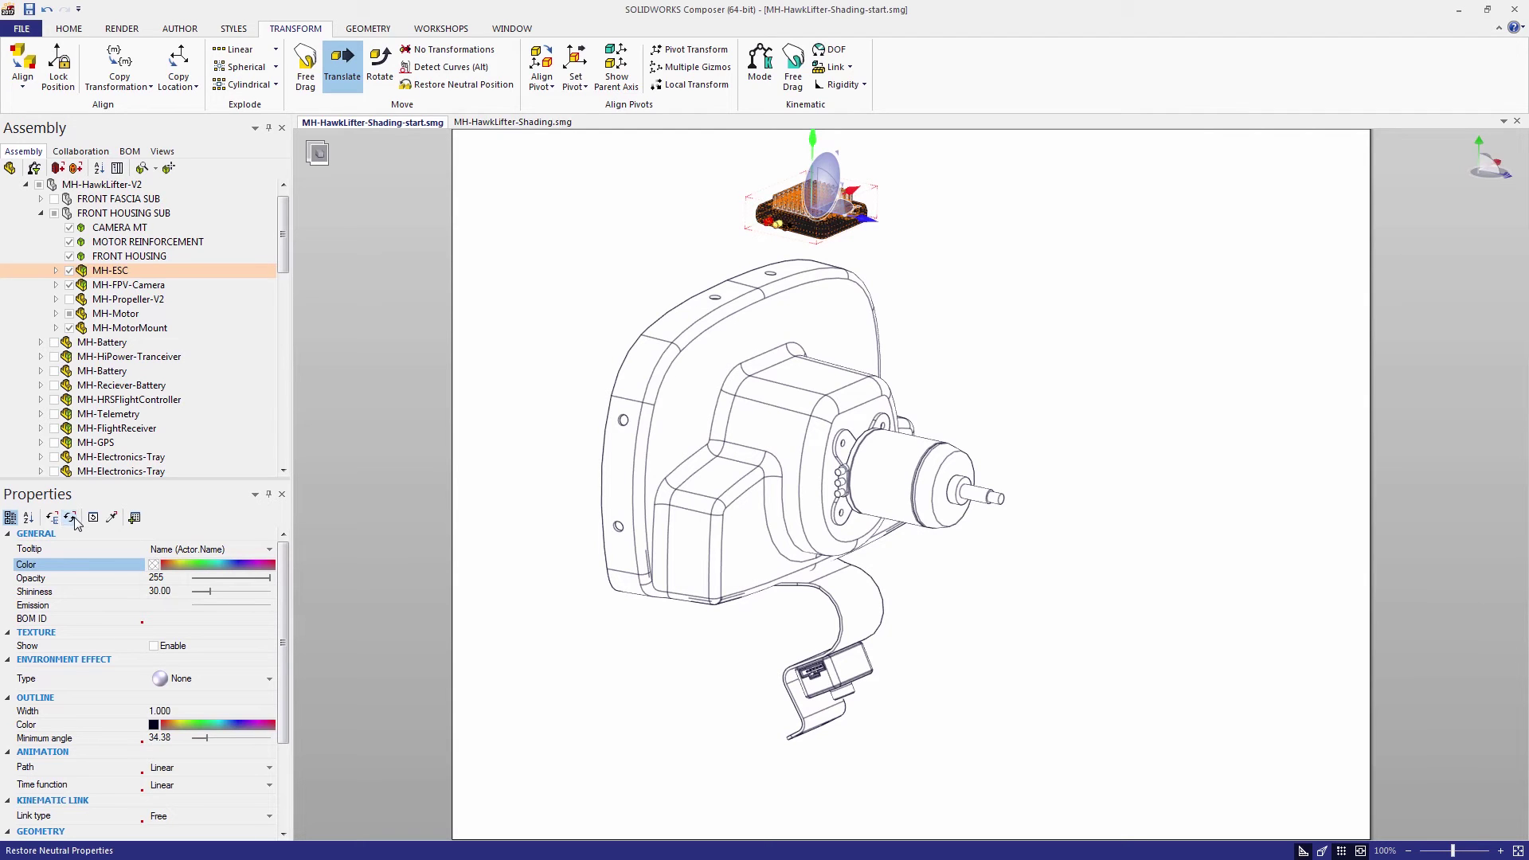
left_click(1029, 416)
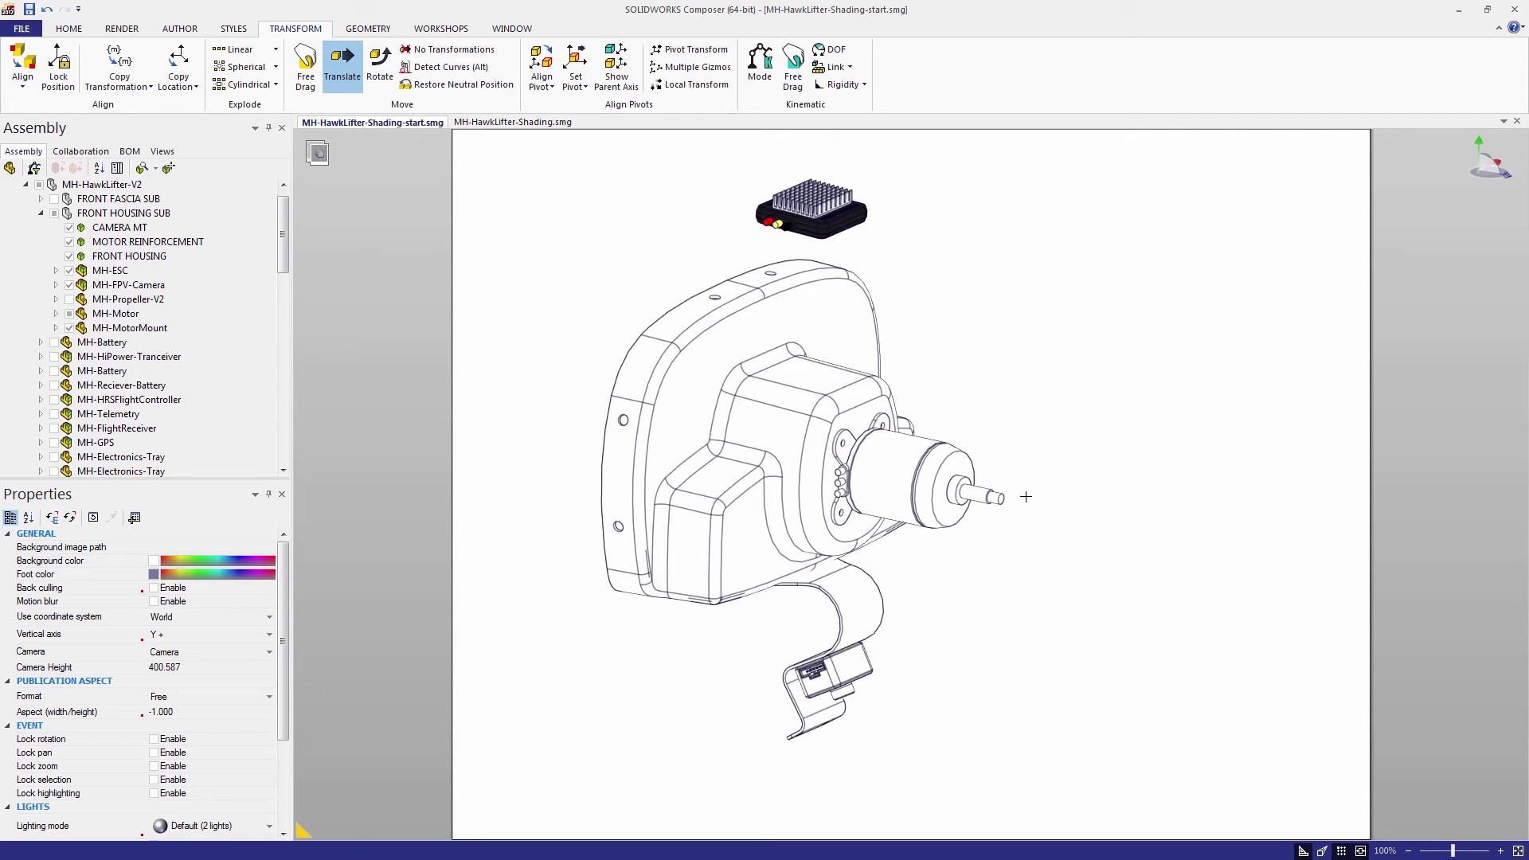
Step: Draw a black arrow from just below the lifted ESC down to the housing top
left_click(191, 29)
left_click(155, 67)
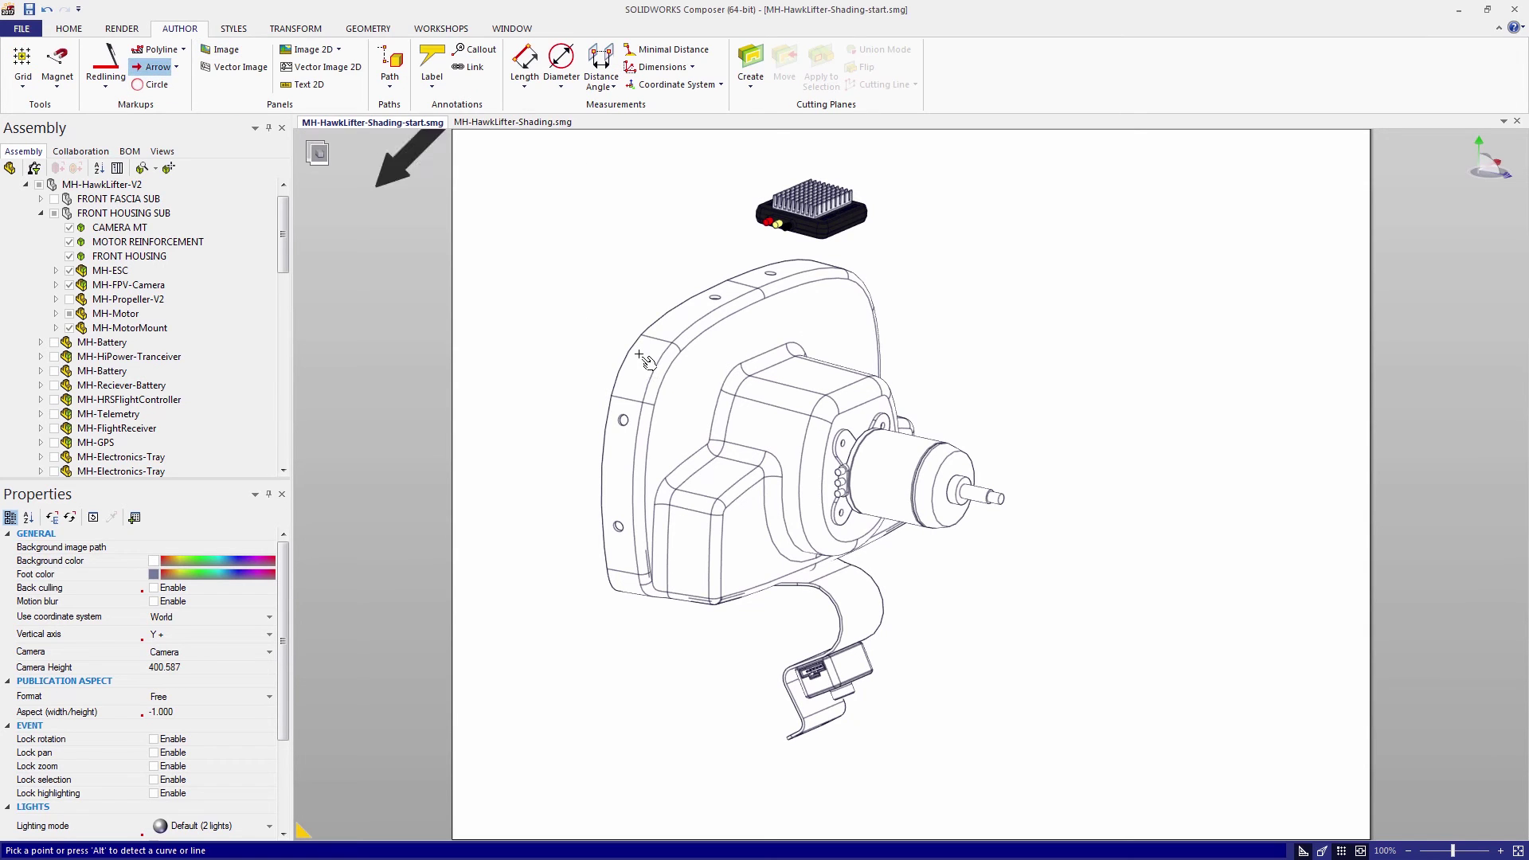
left_click(807, 373)
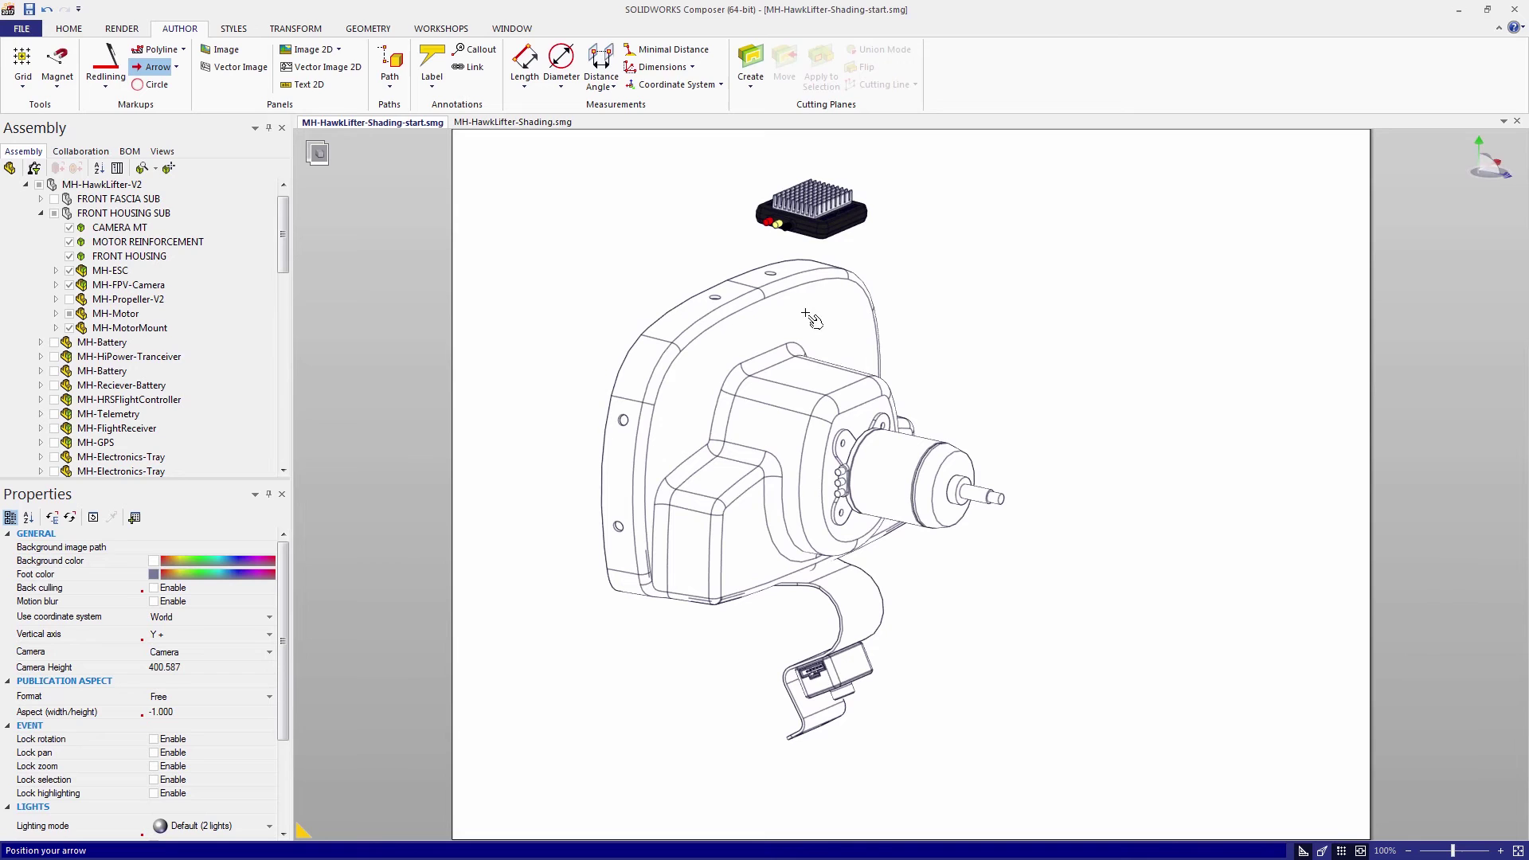
left_click(809, 254)
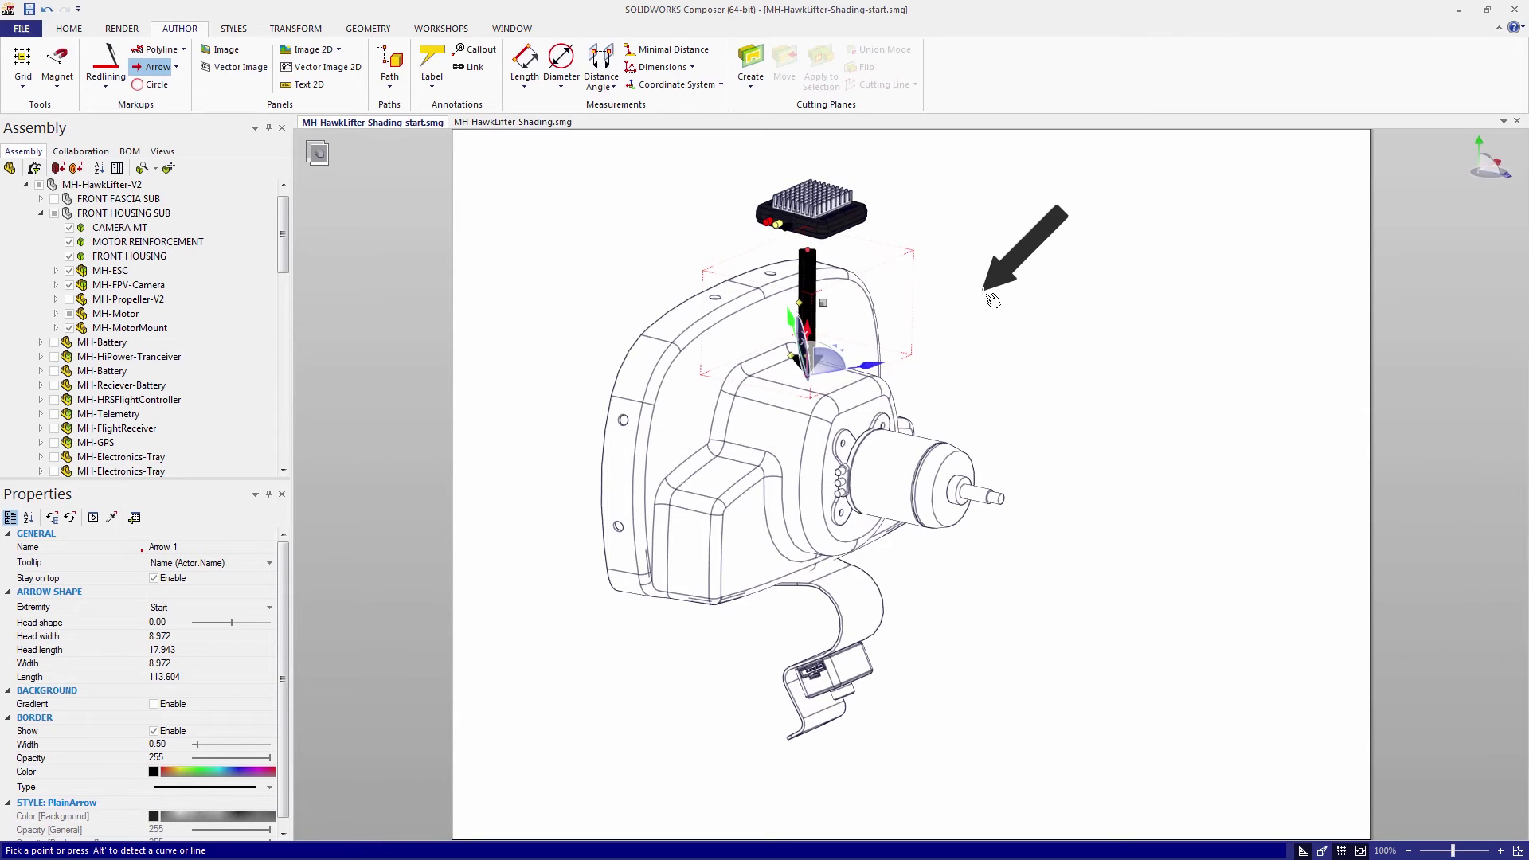
key("Escape")
left_click(1016, 319)
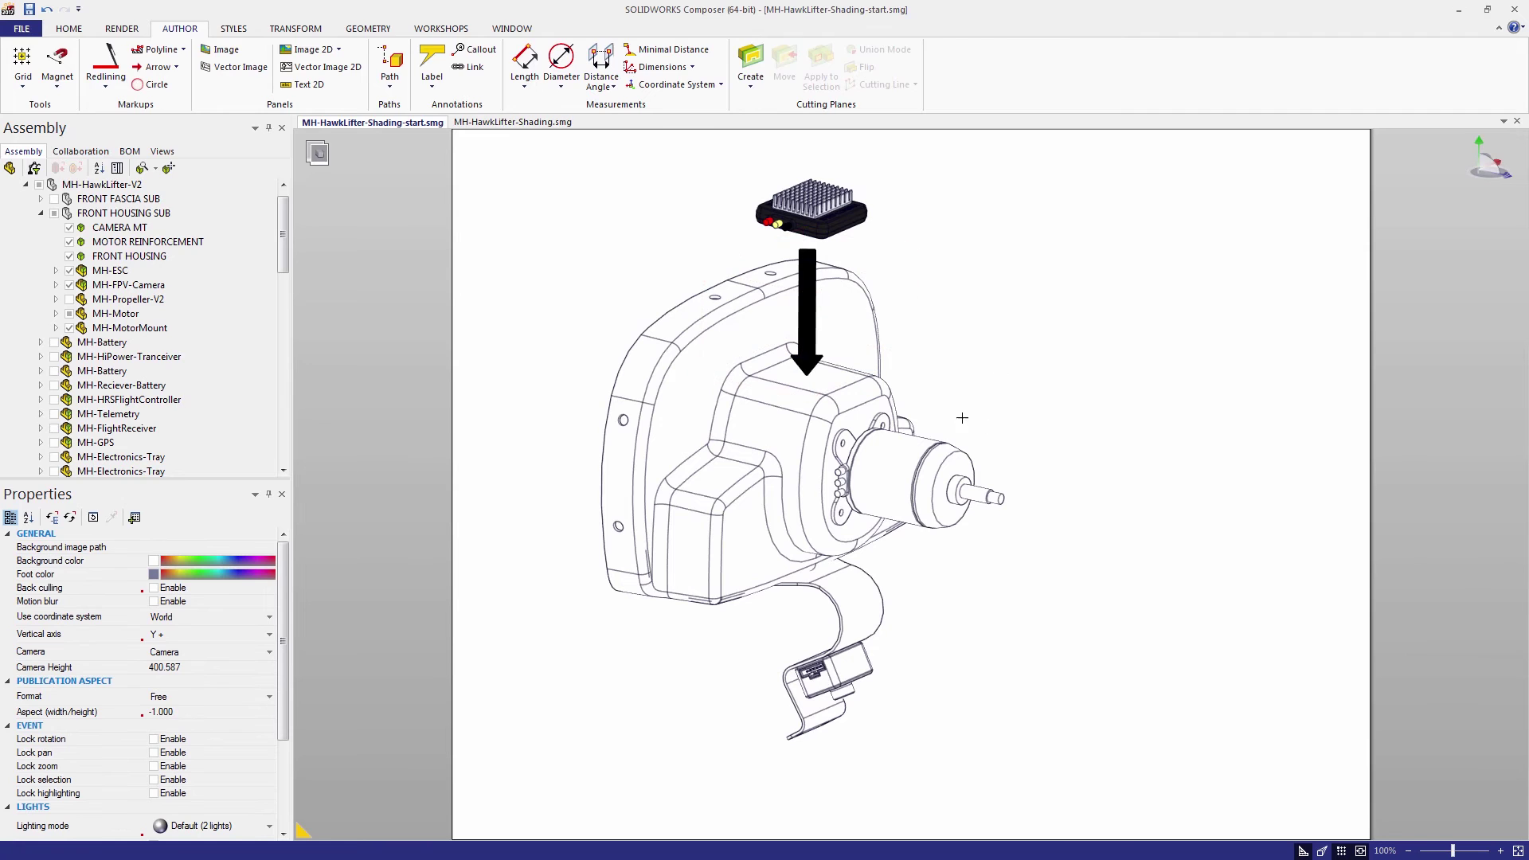
Step: In the Views panel, select the lifted ESC and then the black arrow
left_click(161, 152)
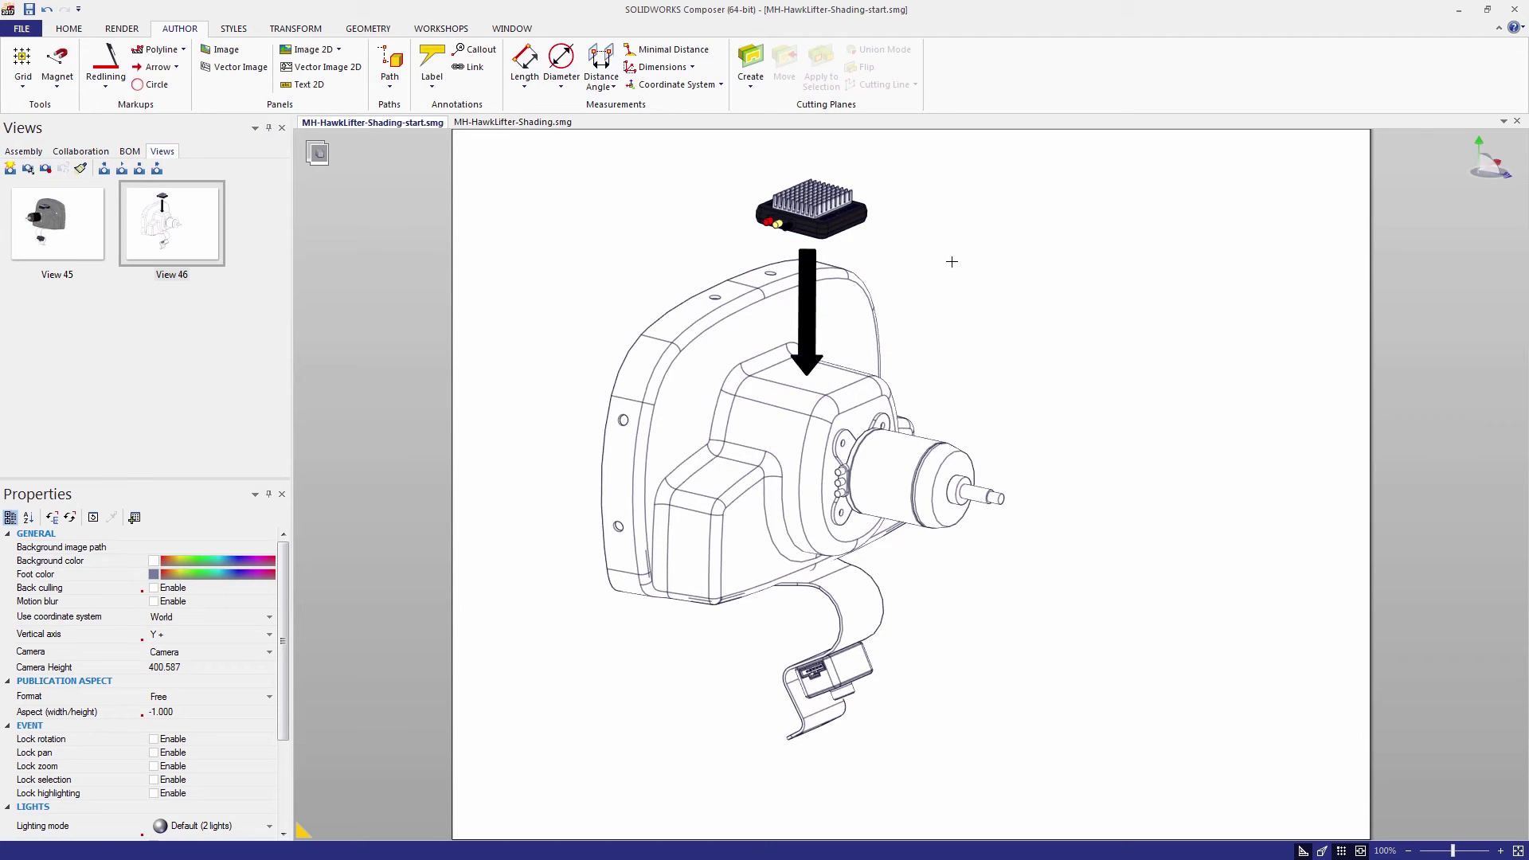
left_click_drag(873, 251, 729, 166)
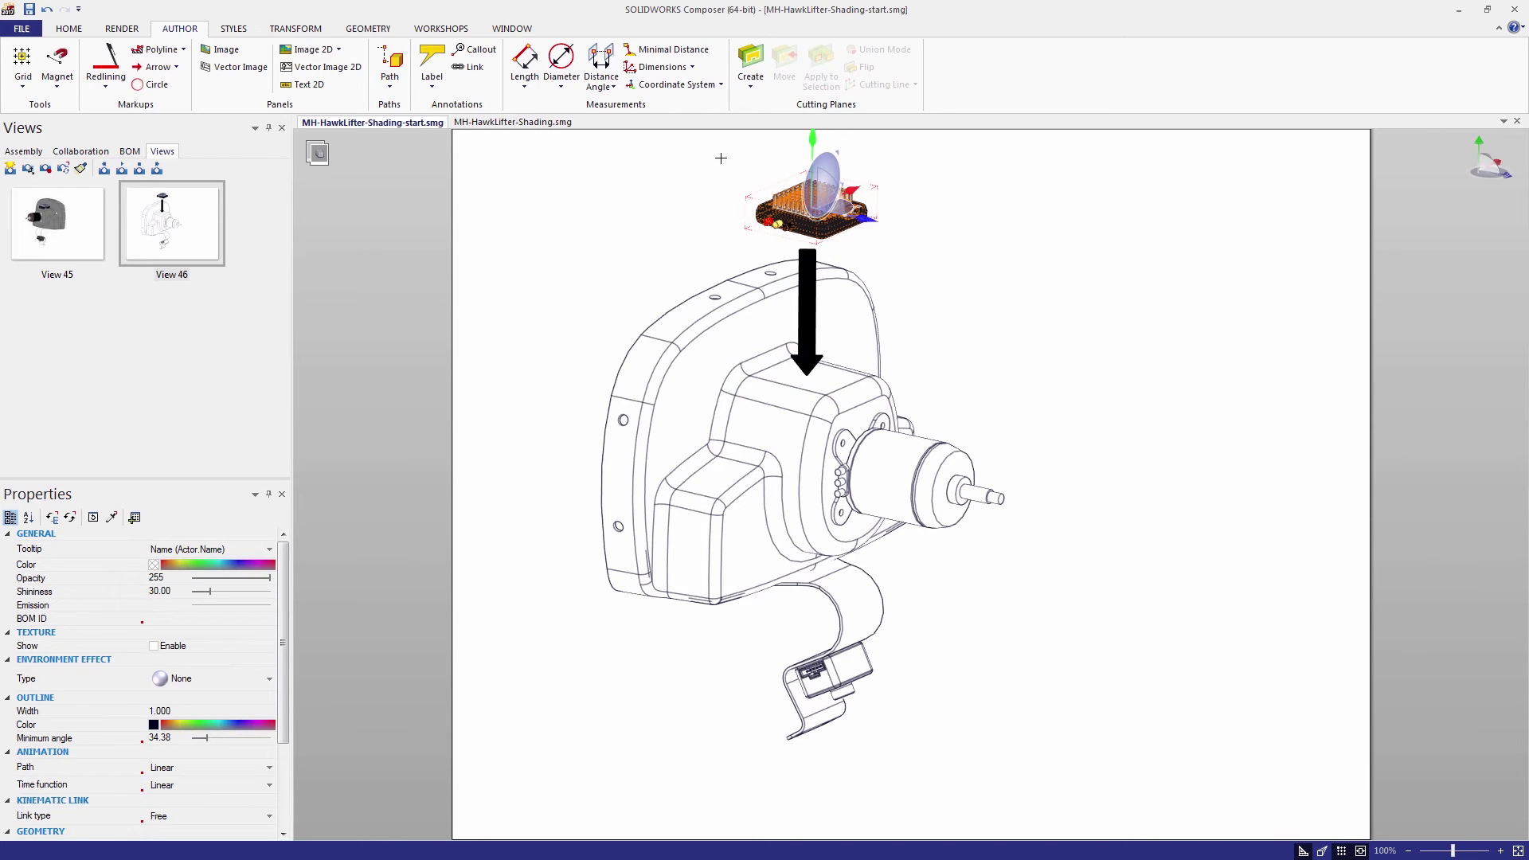
left_click(677, 184)
left_click(812, 252)
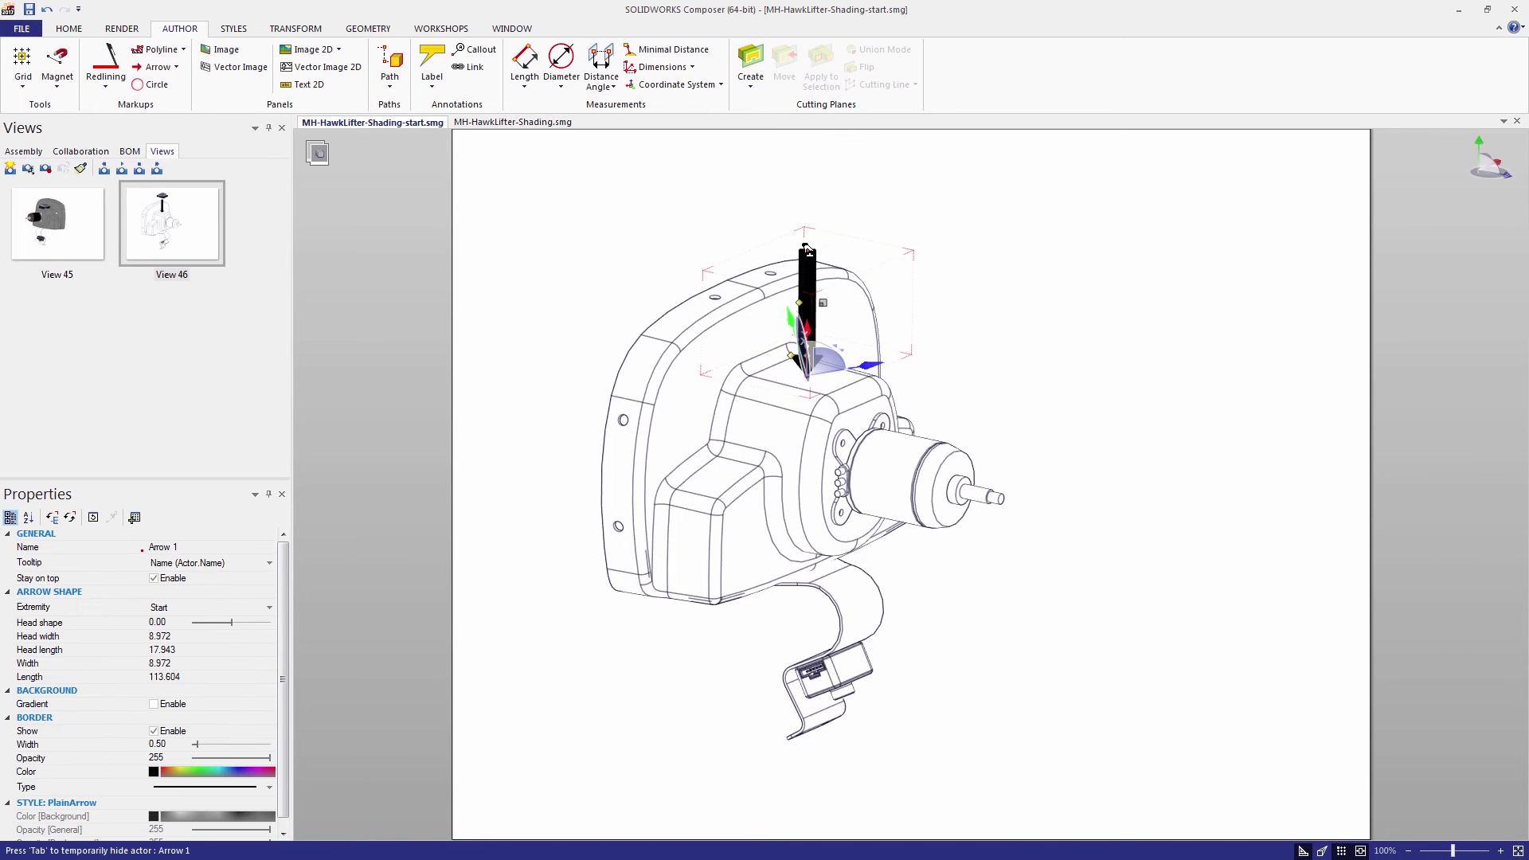
Step: Delete the ESC arrow, then slide MH-Motor and MH-MotorMount right in original dark shading
key("Delete")
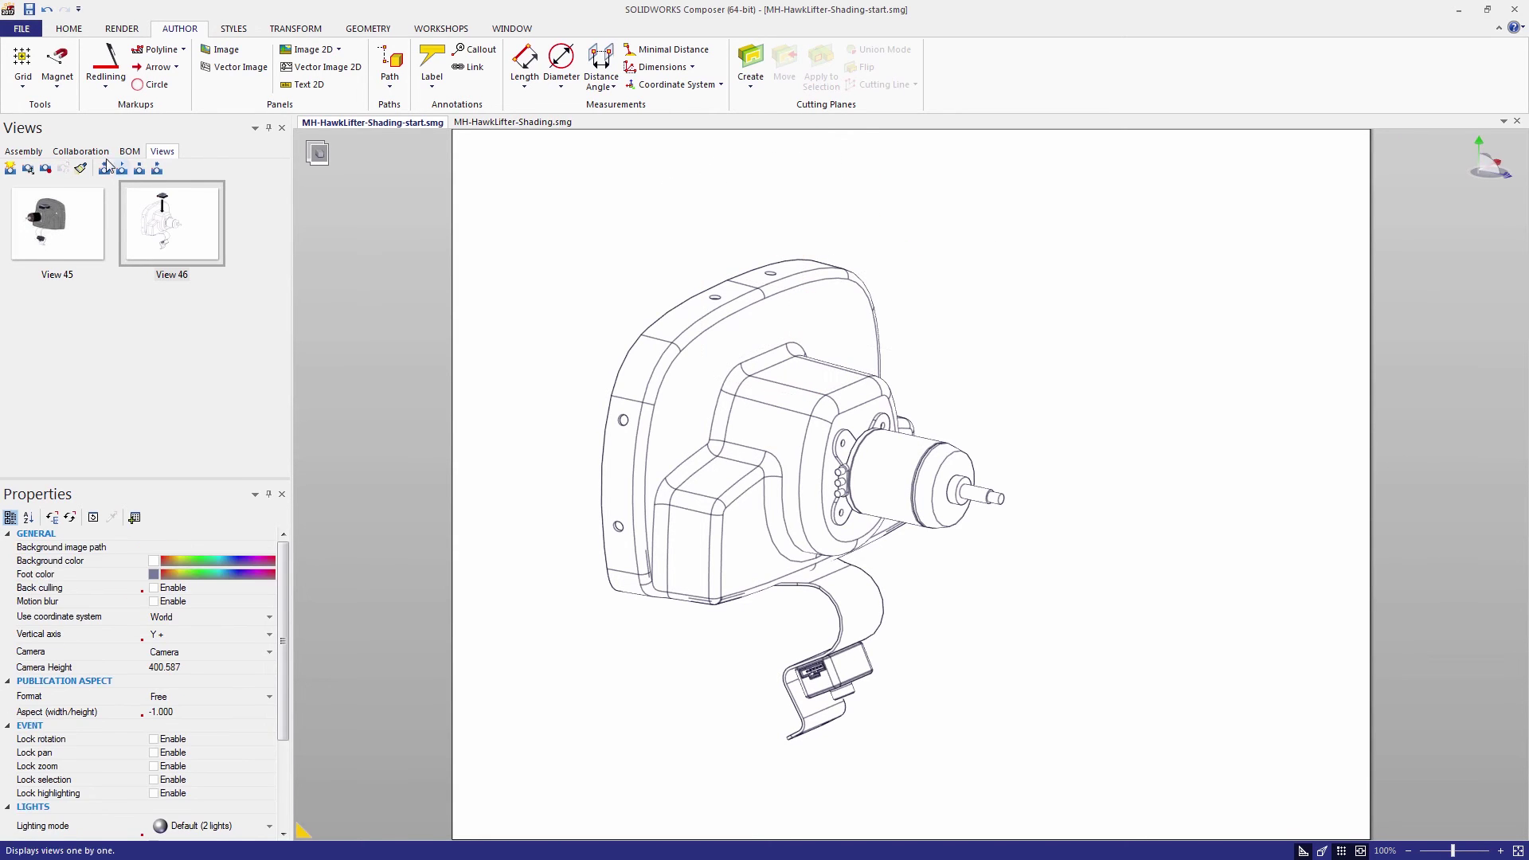
left_click(36, 153)
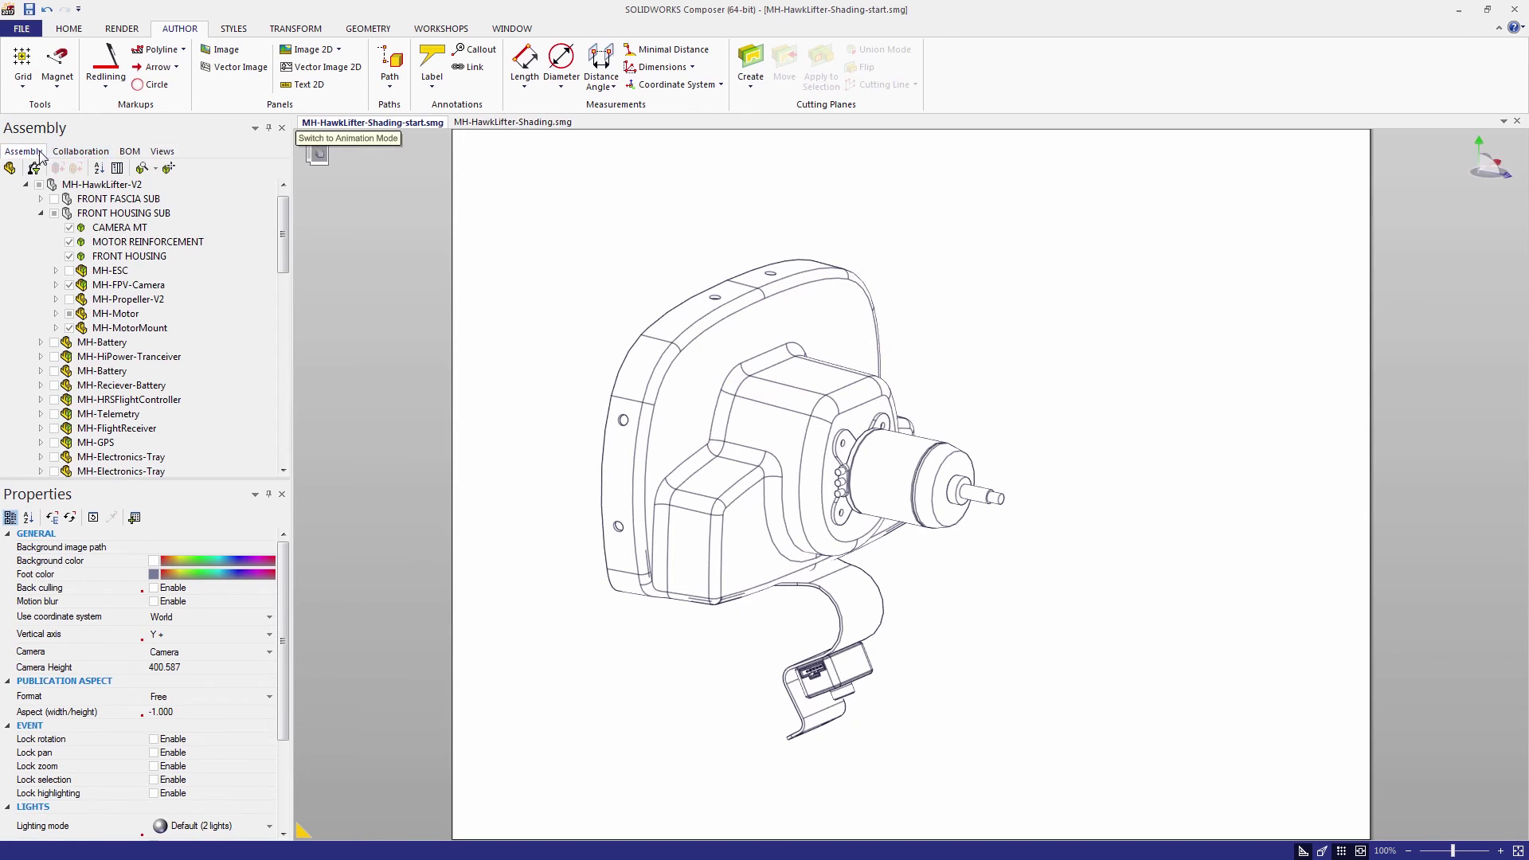
left_click(124, 315)
left_click(125, 327, "ctrl")
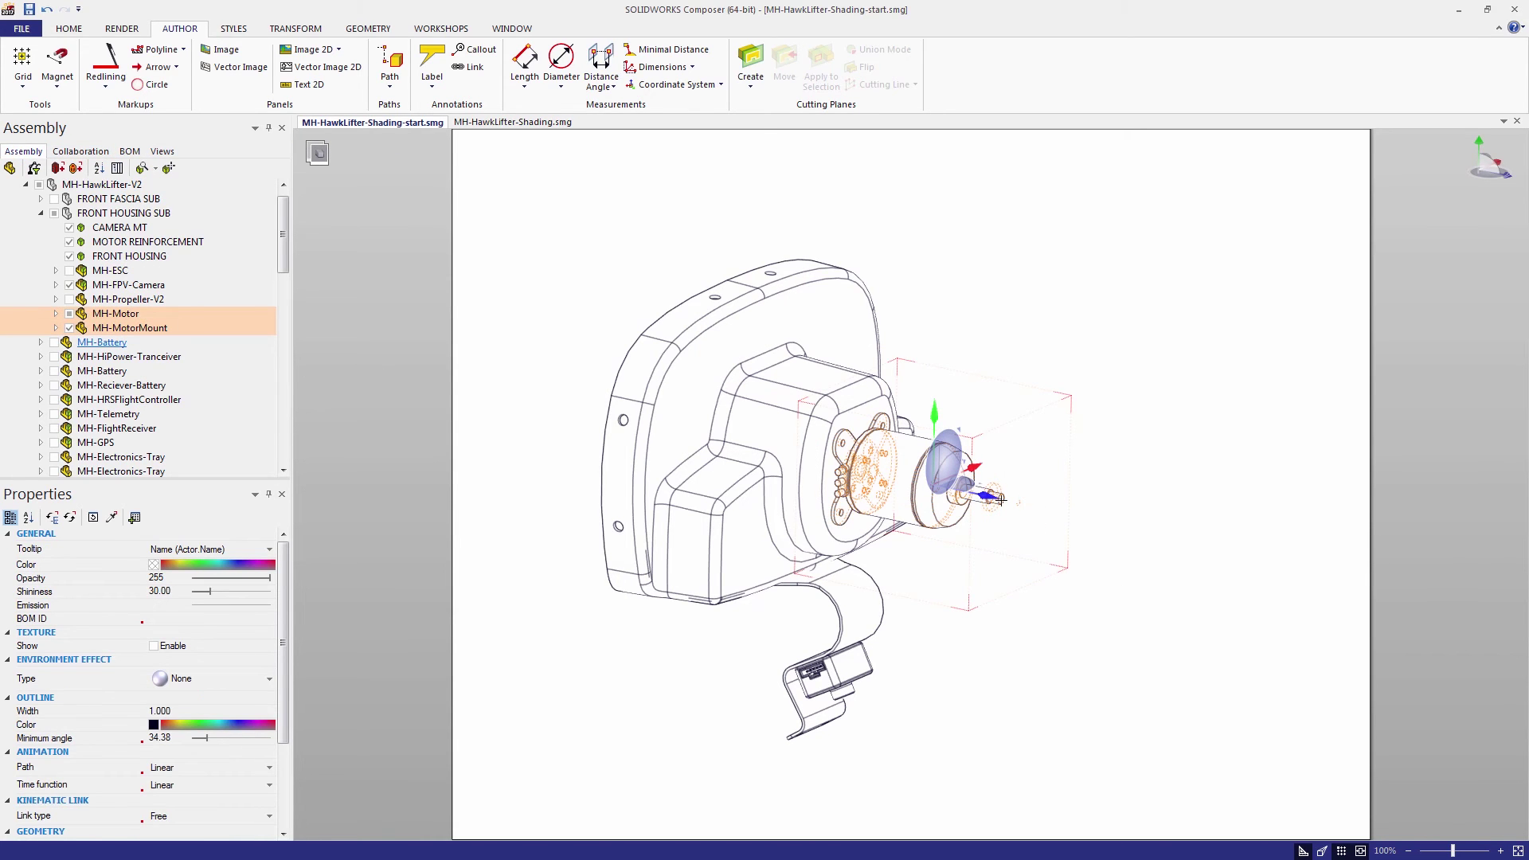
left_click_drag(1010, 506, 1164, 532)
left_click(89, 565)
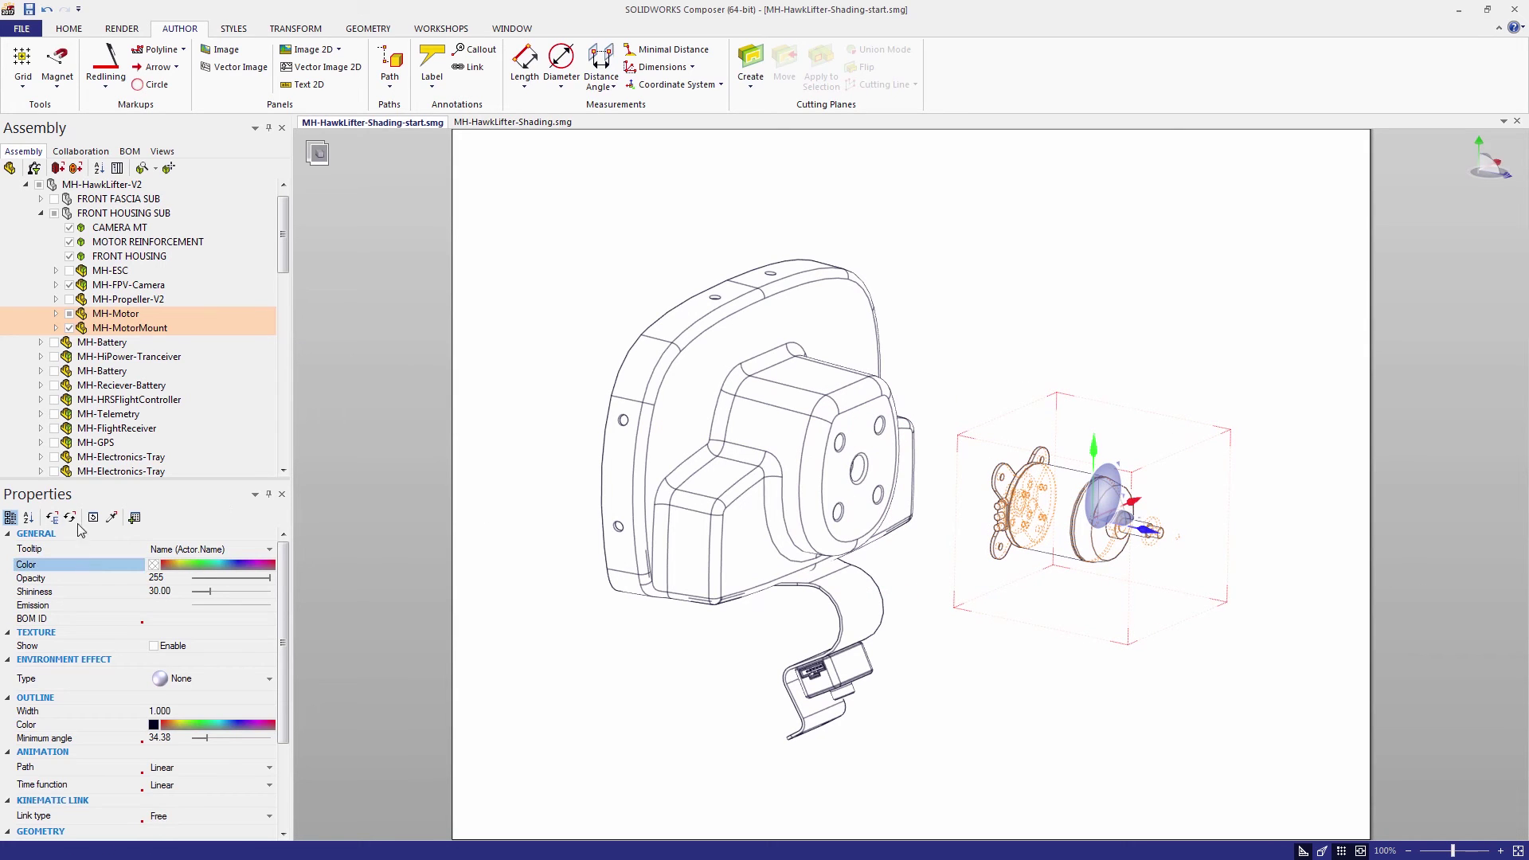
left_click(72, 519)
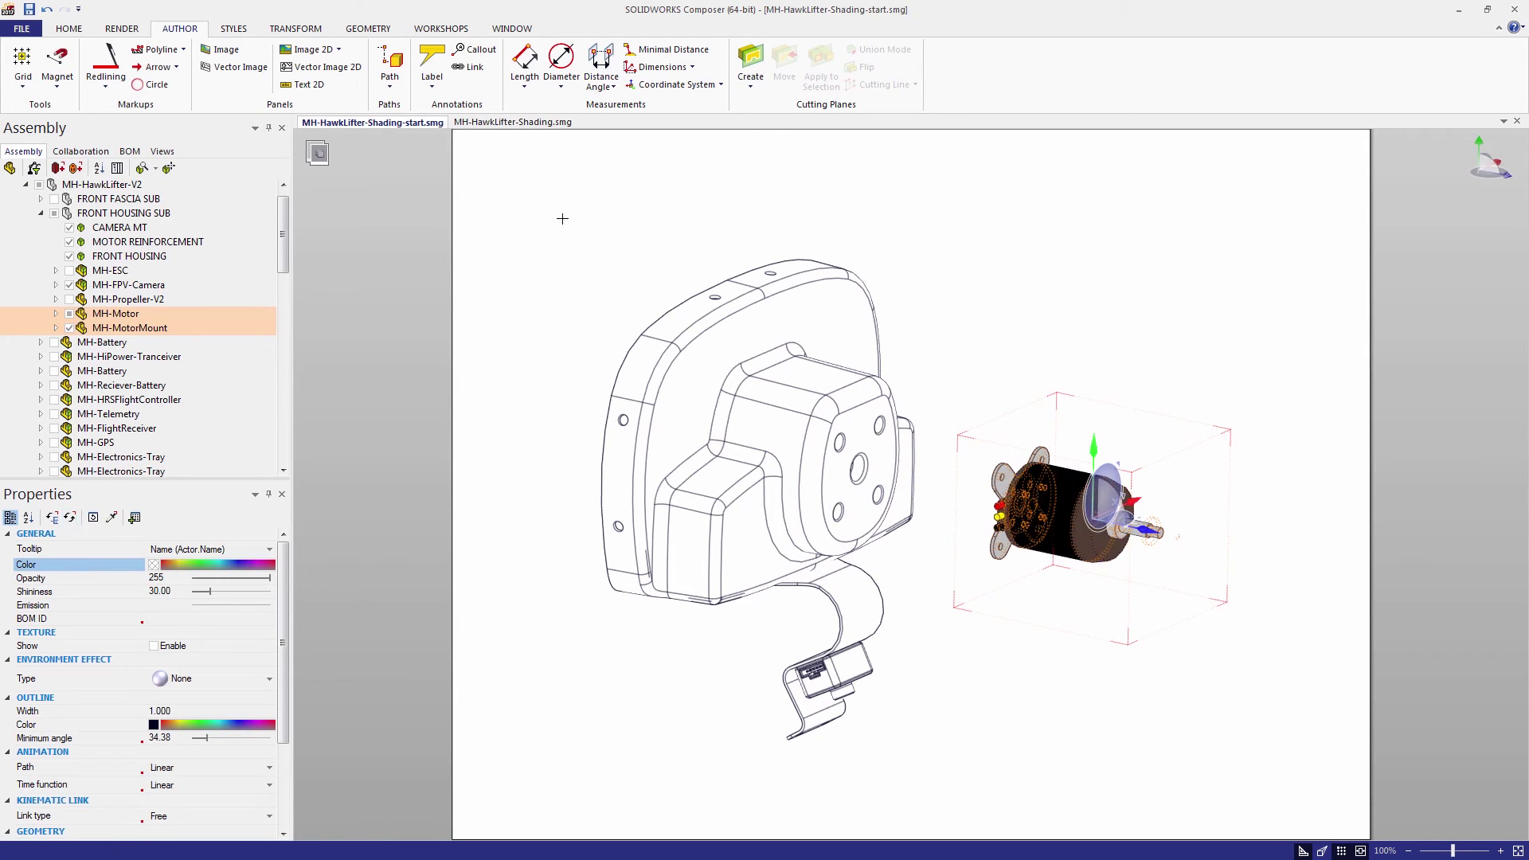
Step: Draw a black arrow from near the motor into the housing's centre hole
left_click(153, 67)
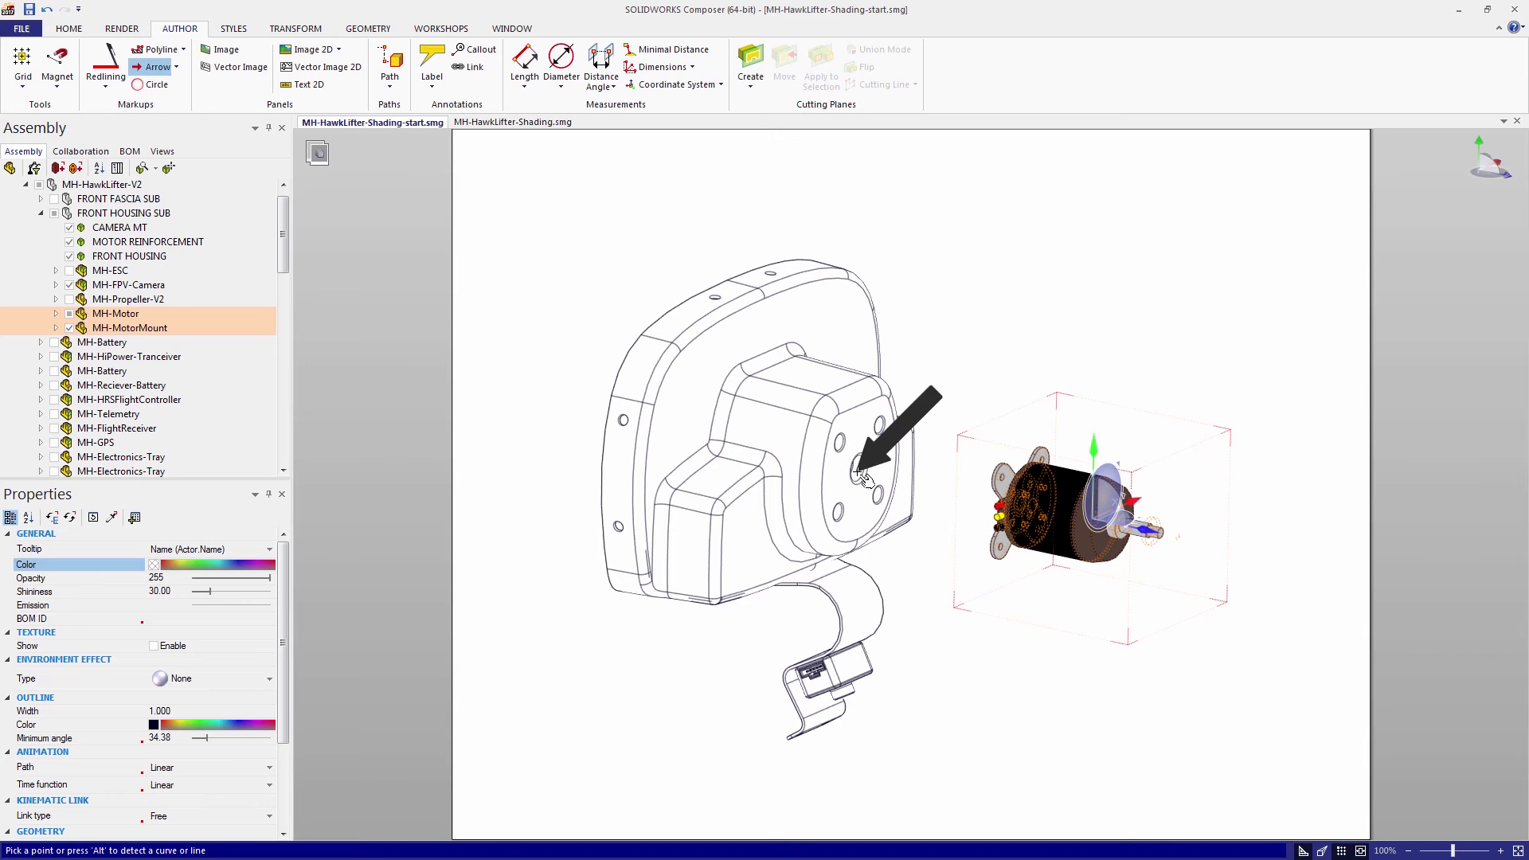
left_click(857, 472)
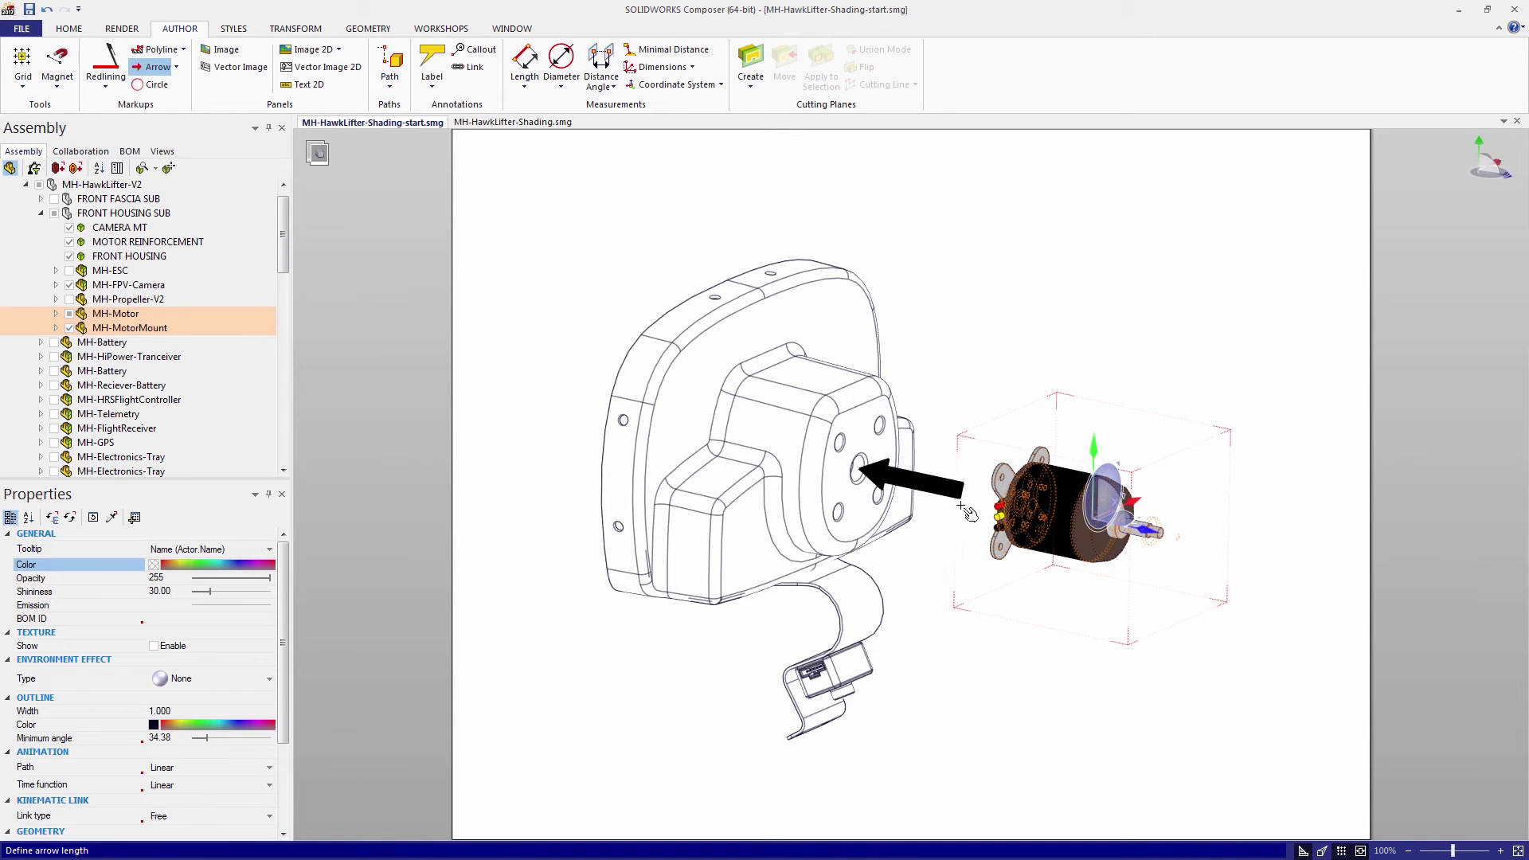
key("alt")
left_click(999, 400)
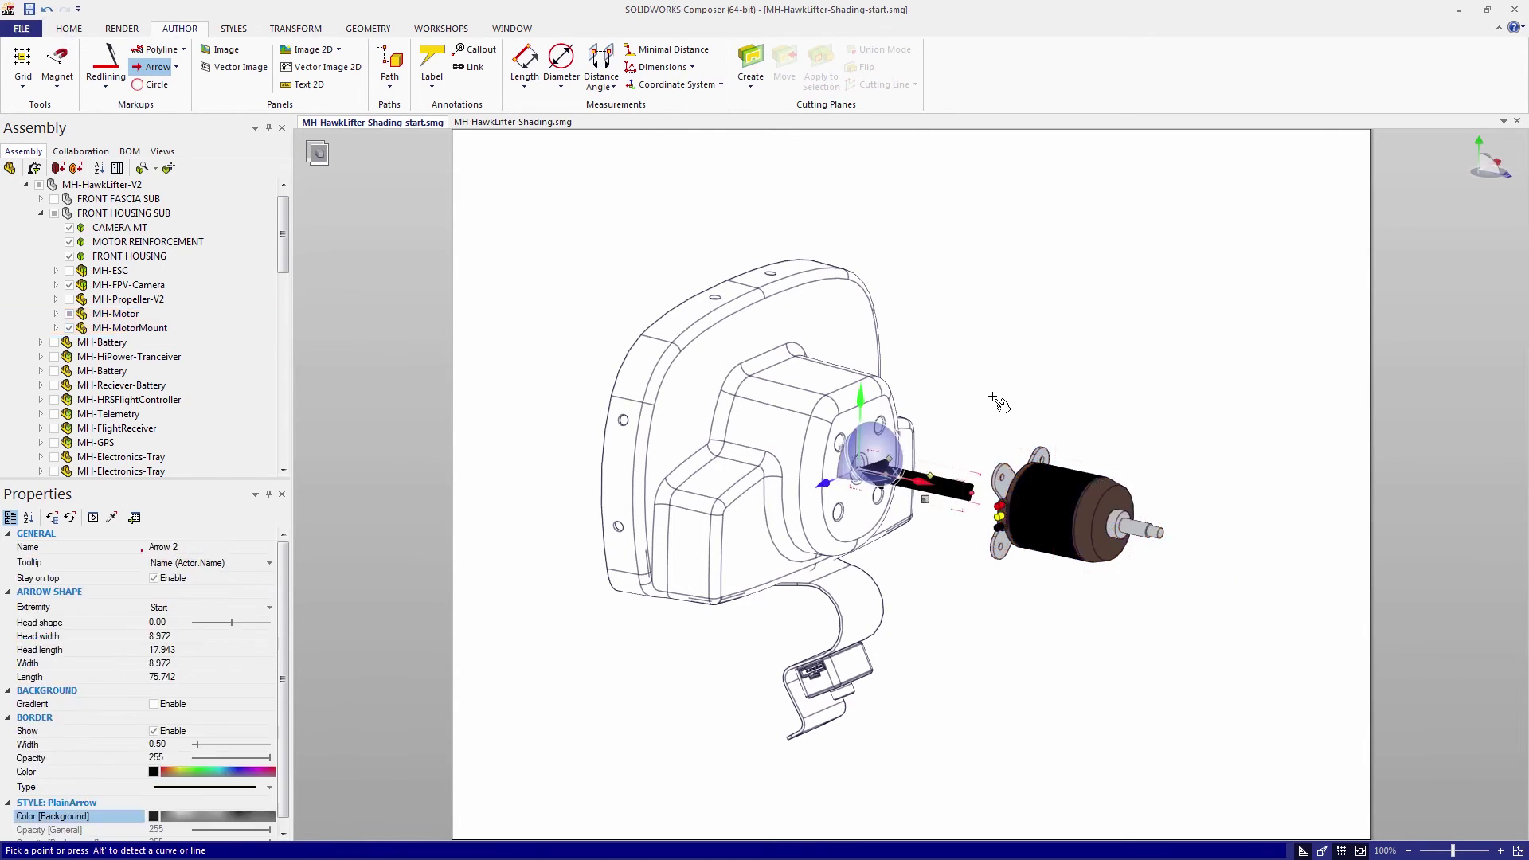
key("Escape")
key("Escape")
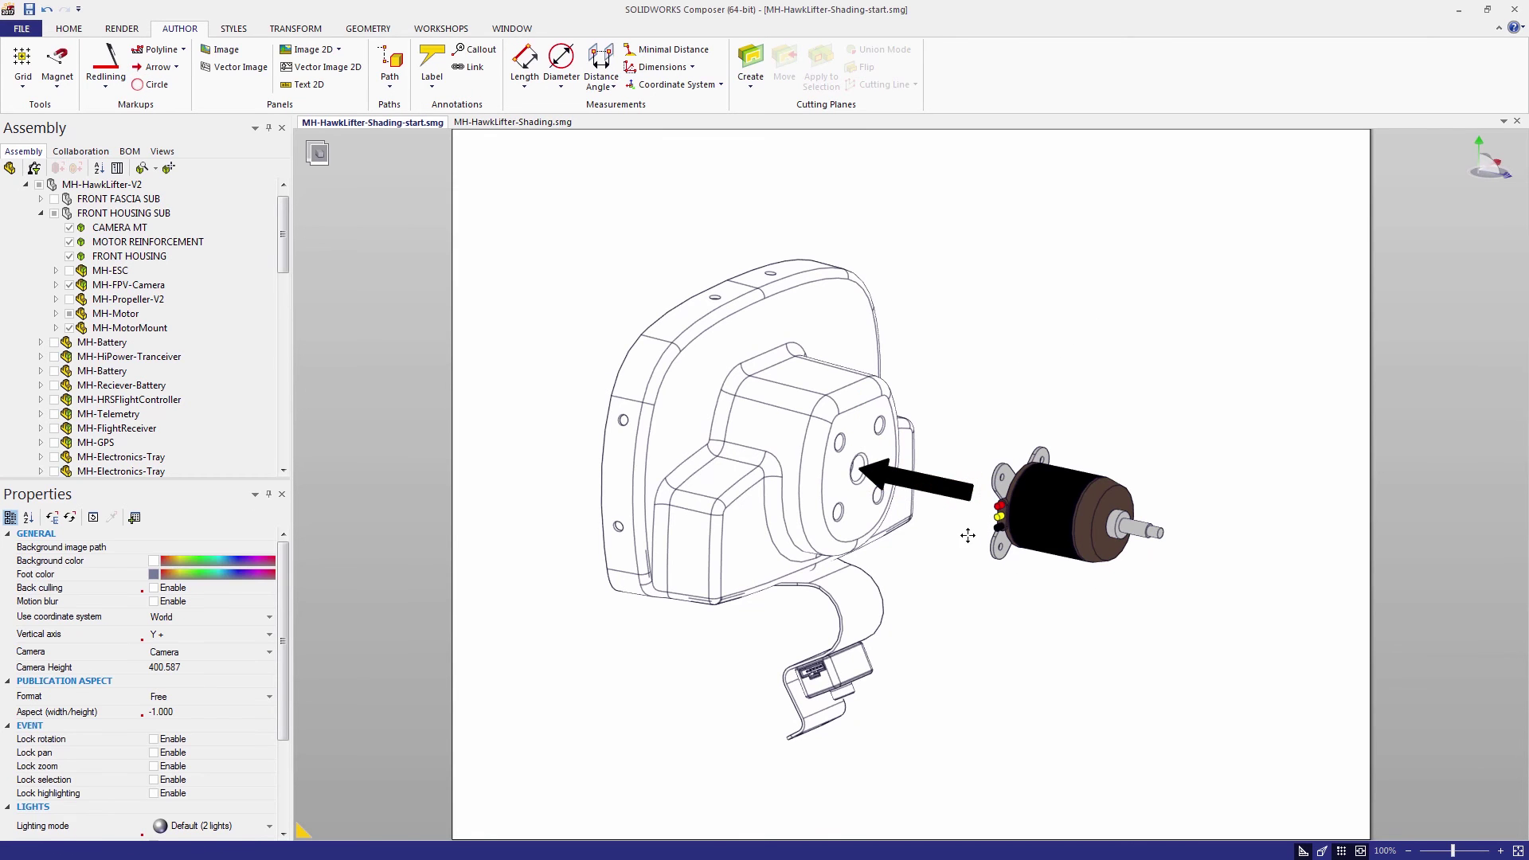
Step: Save the motor step as View 47 and hide the motor
left_click(163, 152)
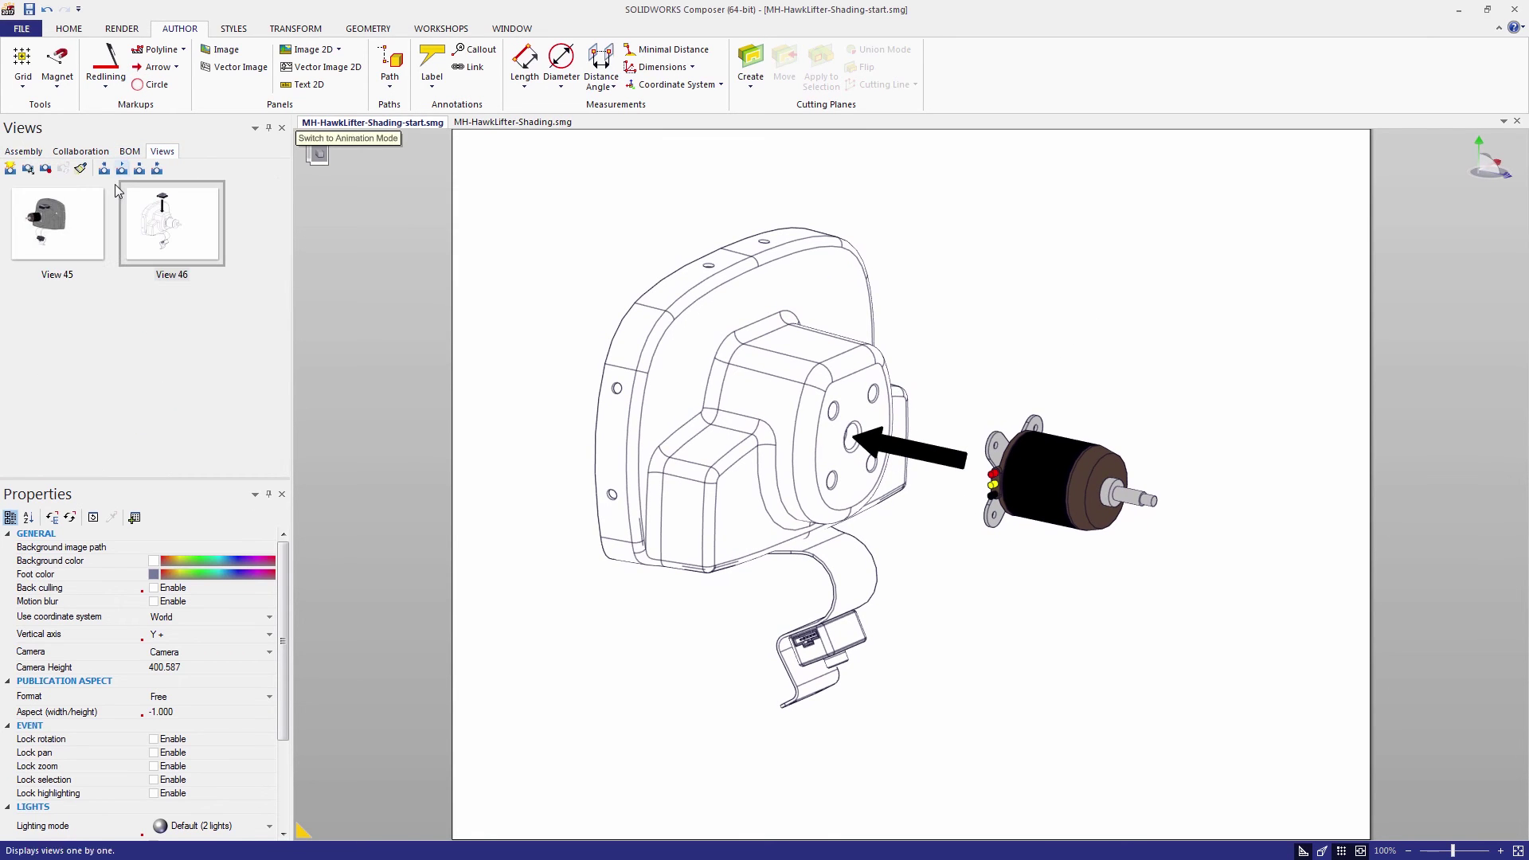
left_click(13, 170)
left_click_drag(1235, 642, 952, 389)
key("Delete")
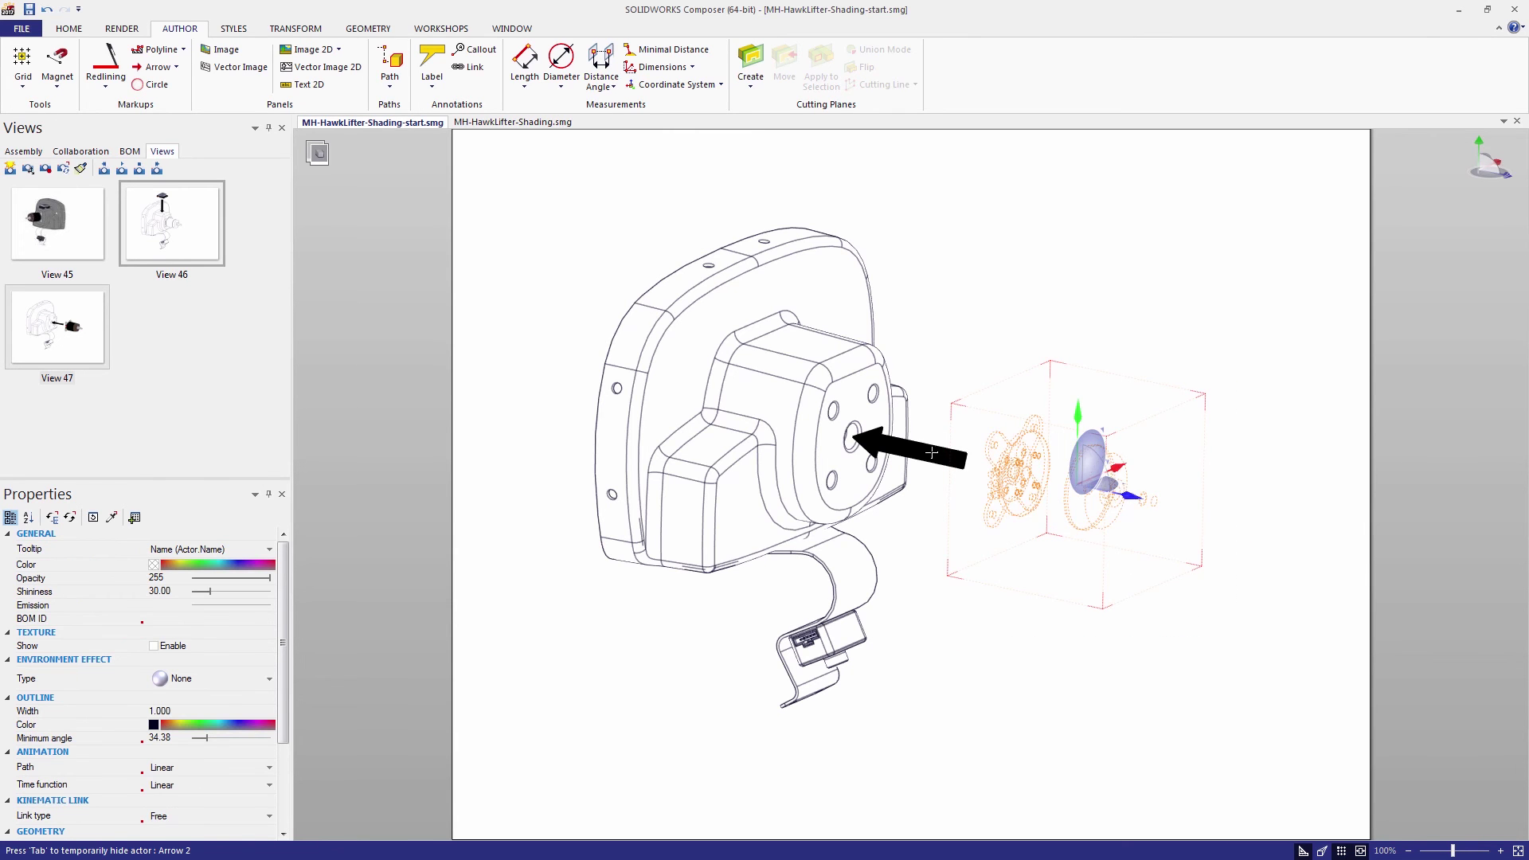
Step: Turn and pan the housing so its camera bracket faces the viewer
left_click(951, 456)
left_click(990, 529)
left_click_drag(990, 529, 852, 532)
right_click_drag(1048, 631, 990, 512)
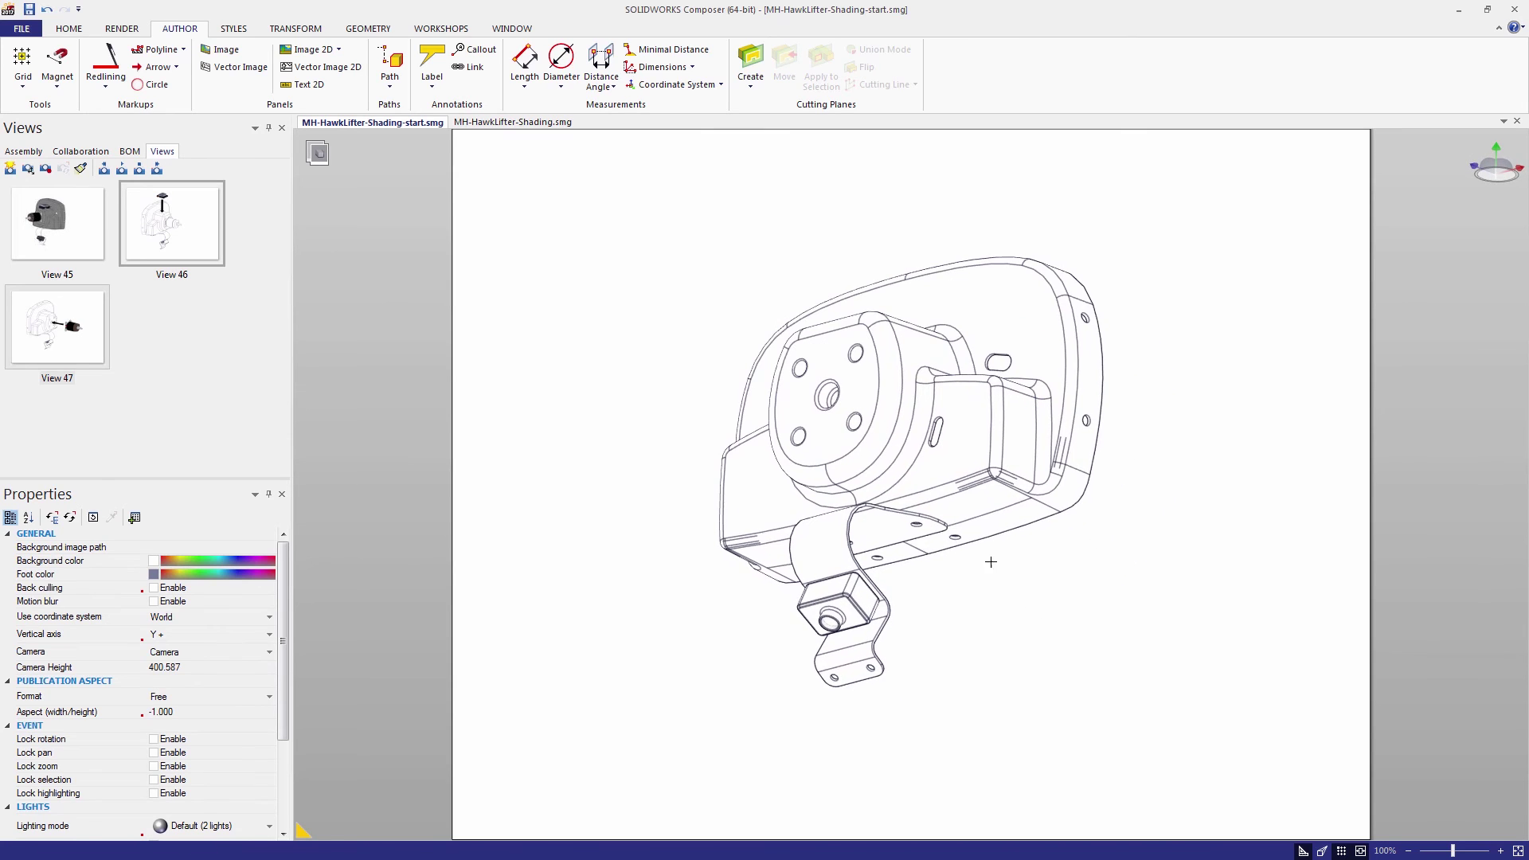
Step: Translate MH-FPV-Camera down from its bracket using Multiple Gizmos and restore its neutral dark colours
left_click(36, 154)
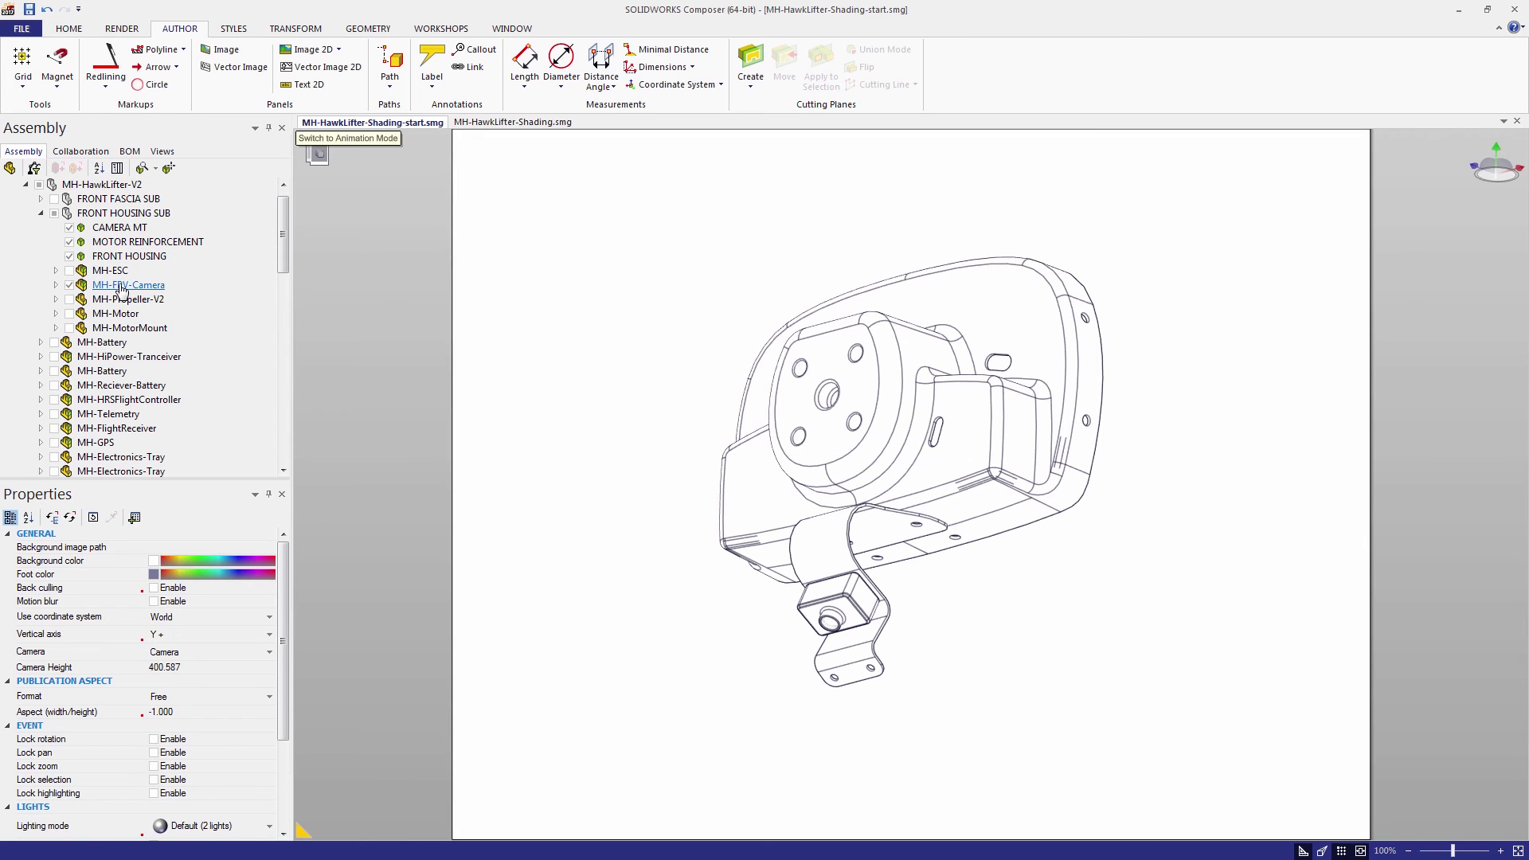
left_click(122, 287)
left_click(317, 30)
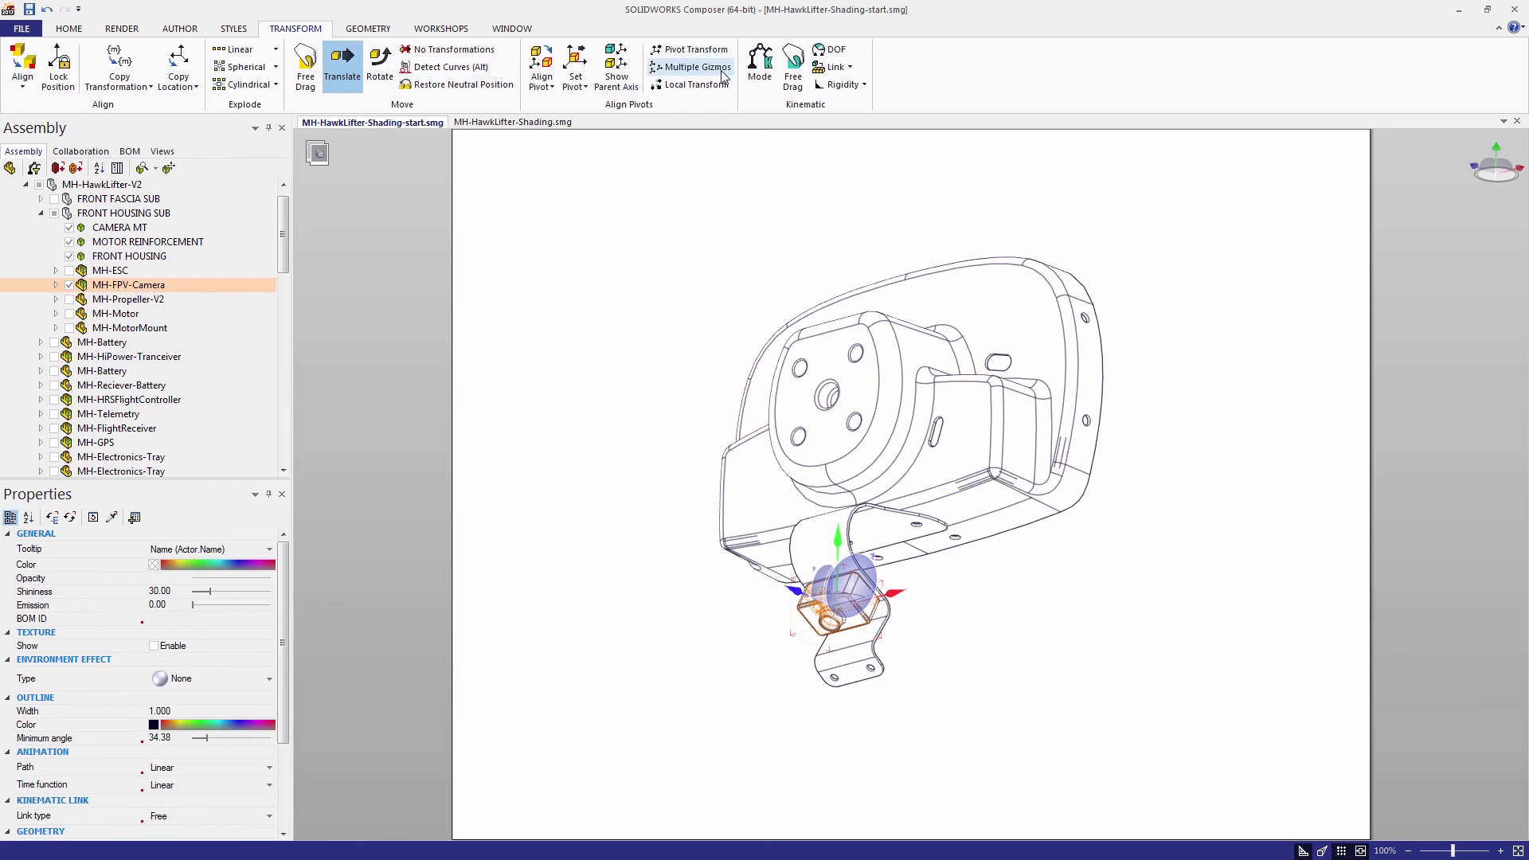
left_click(690, 67)
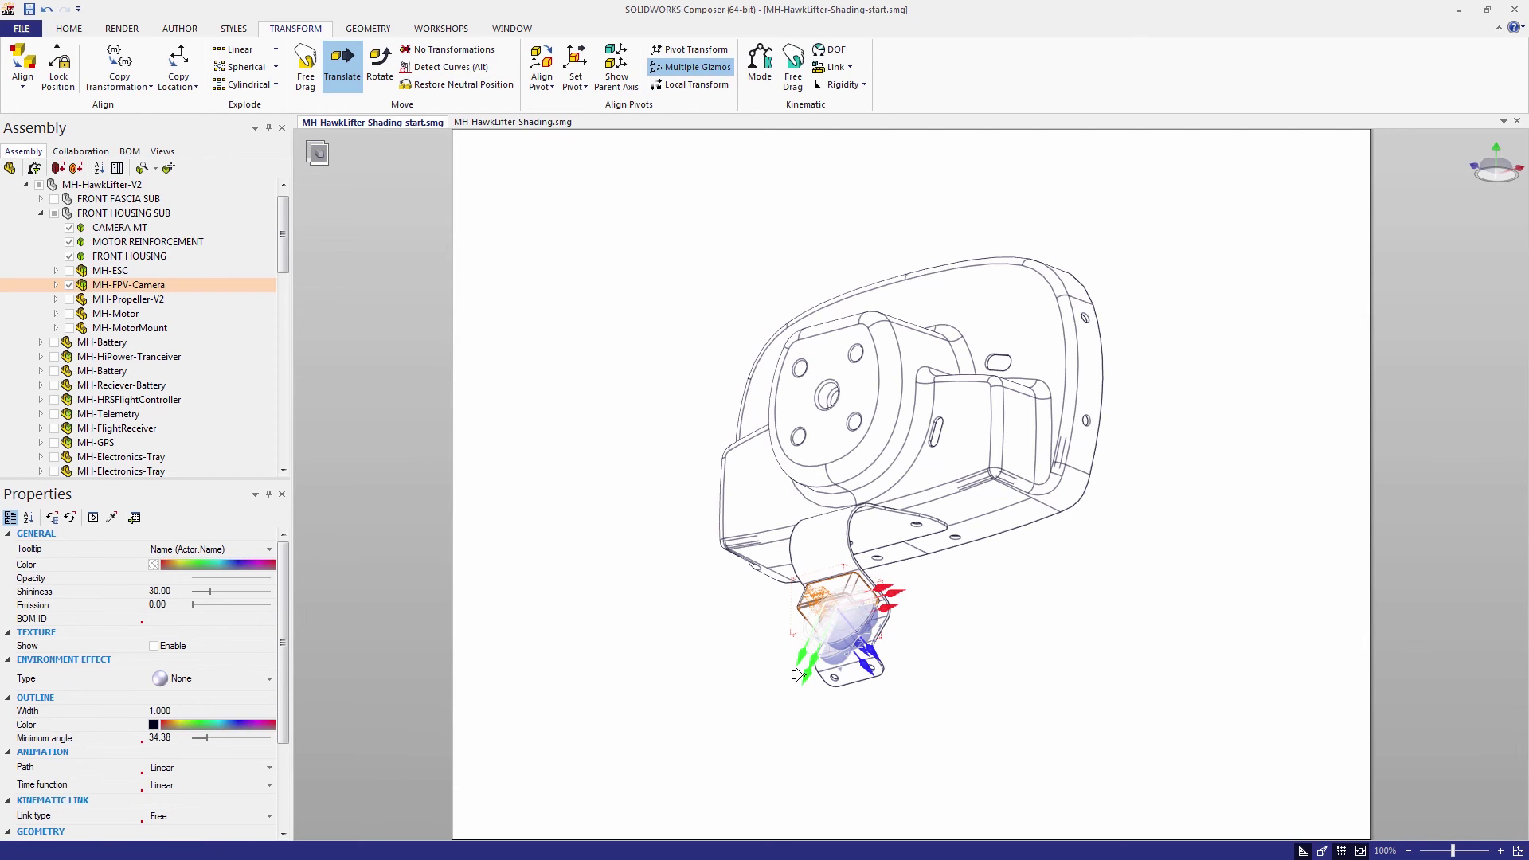
left_click_drag(797, 677, 734, 778)
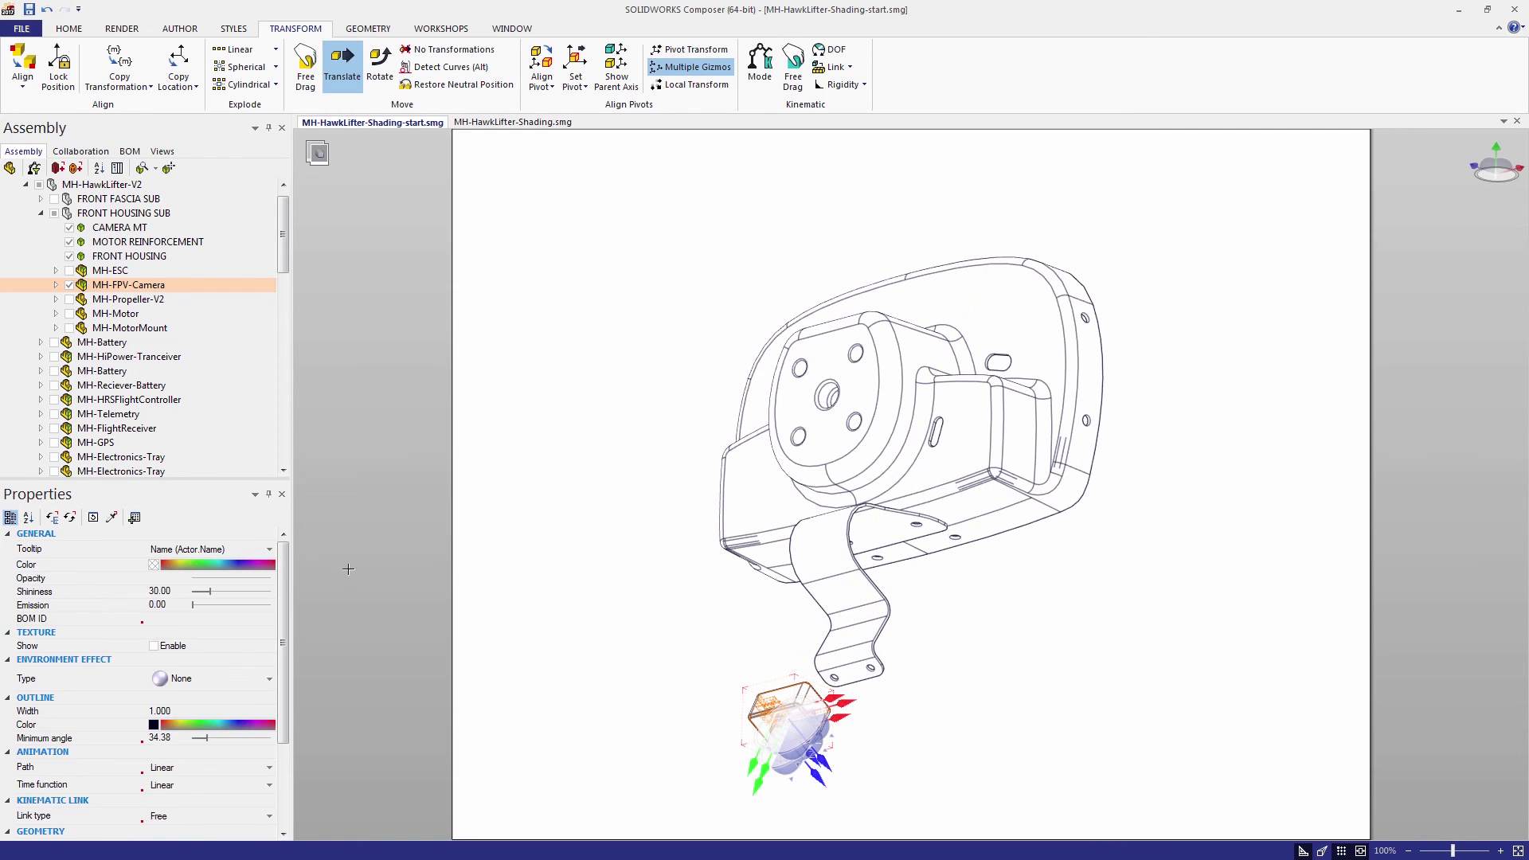
left_click(70, 565)
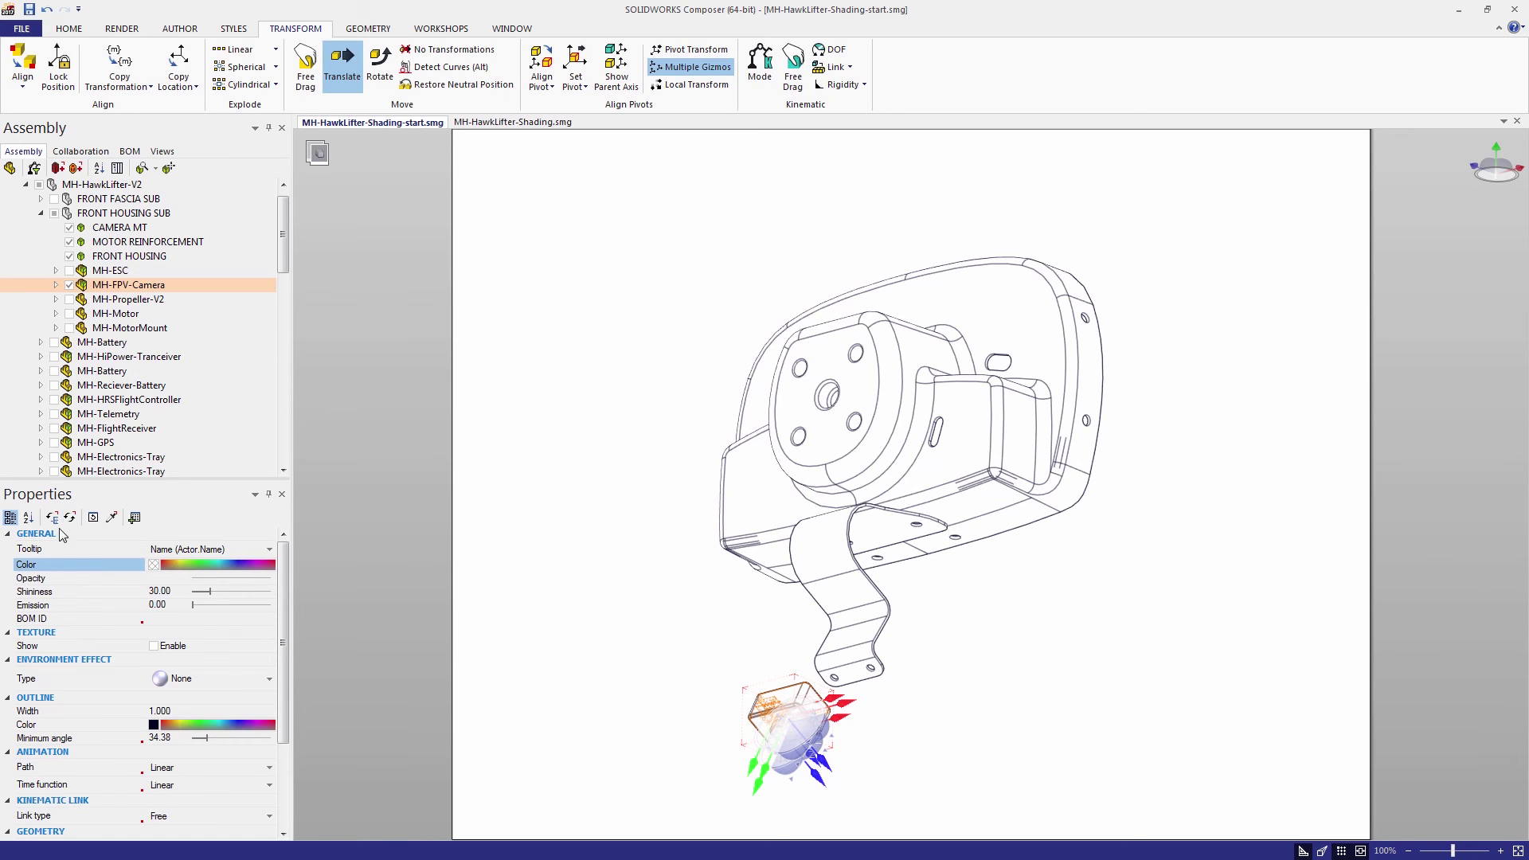
left_click(70, 518)
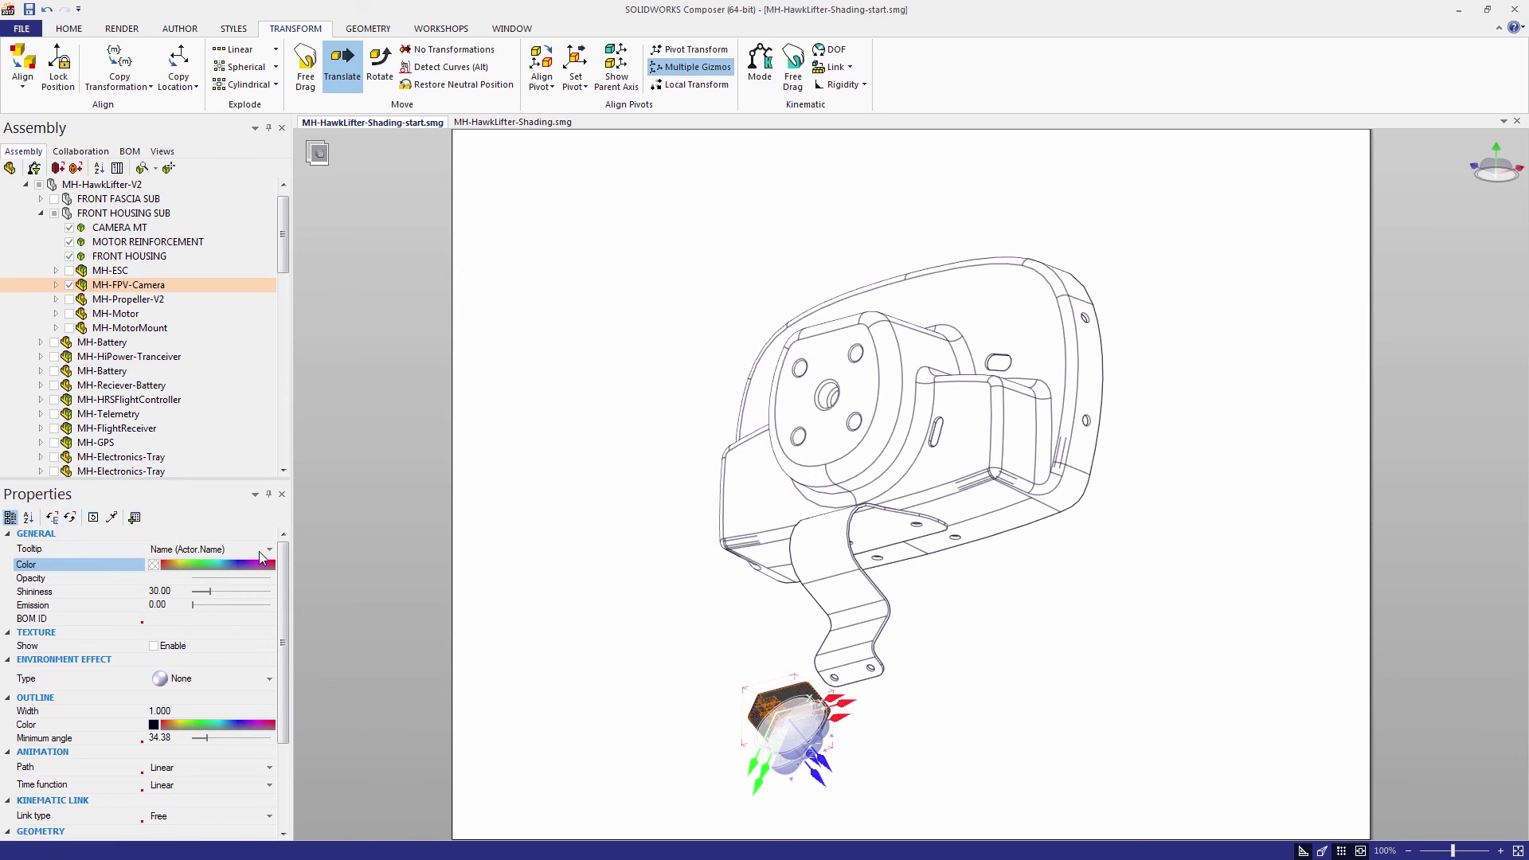
left_click(624, 581)
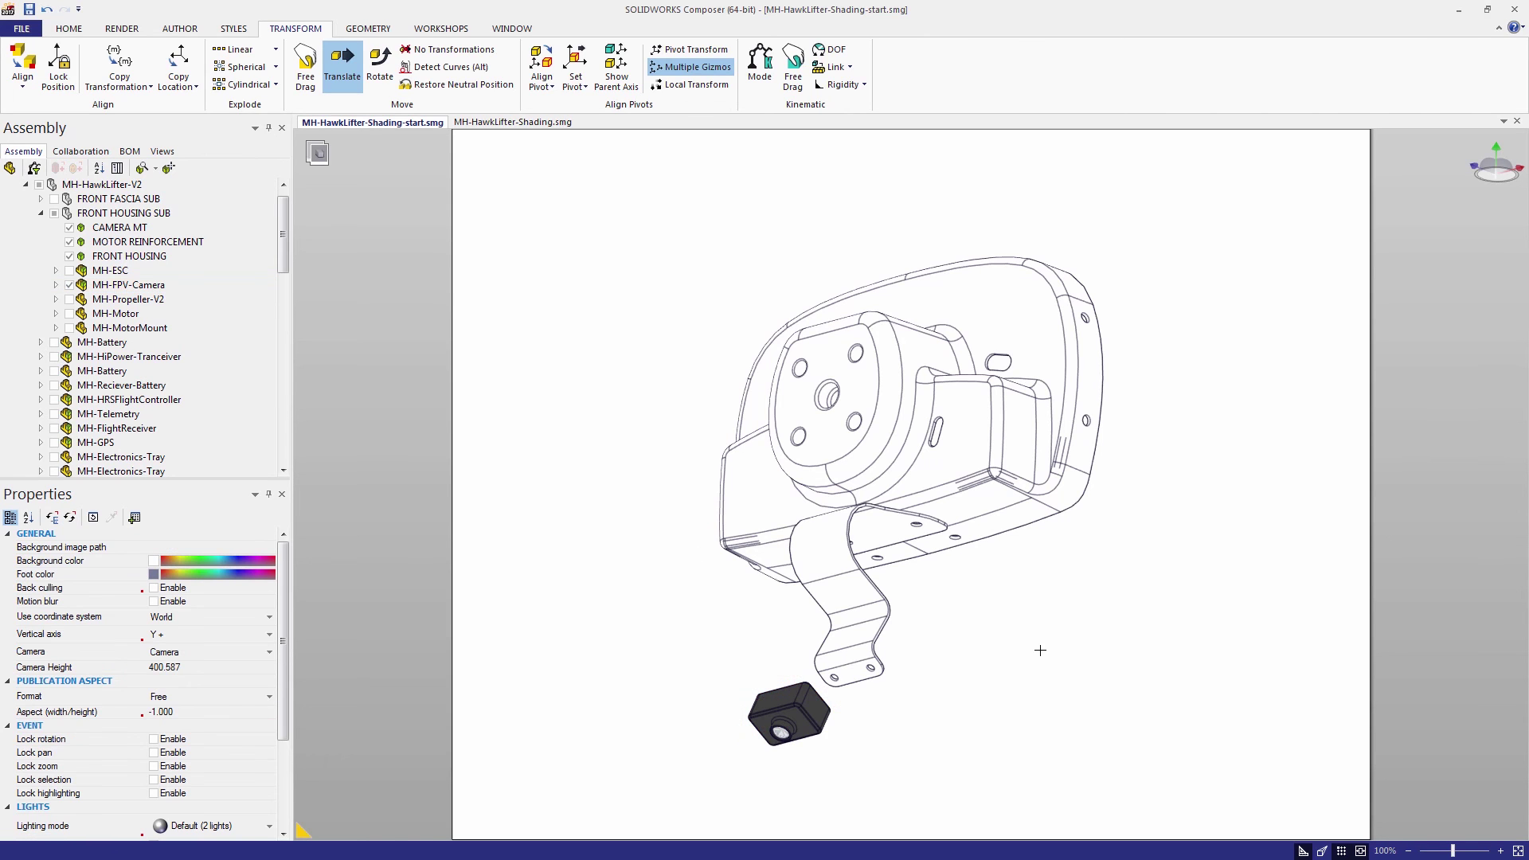
left_click_drag(625, 581, 885, 637)
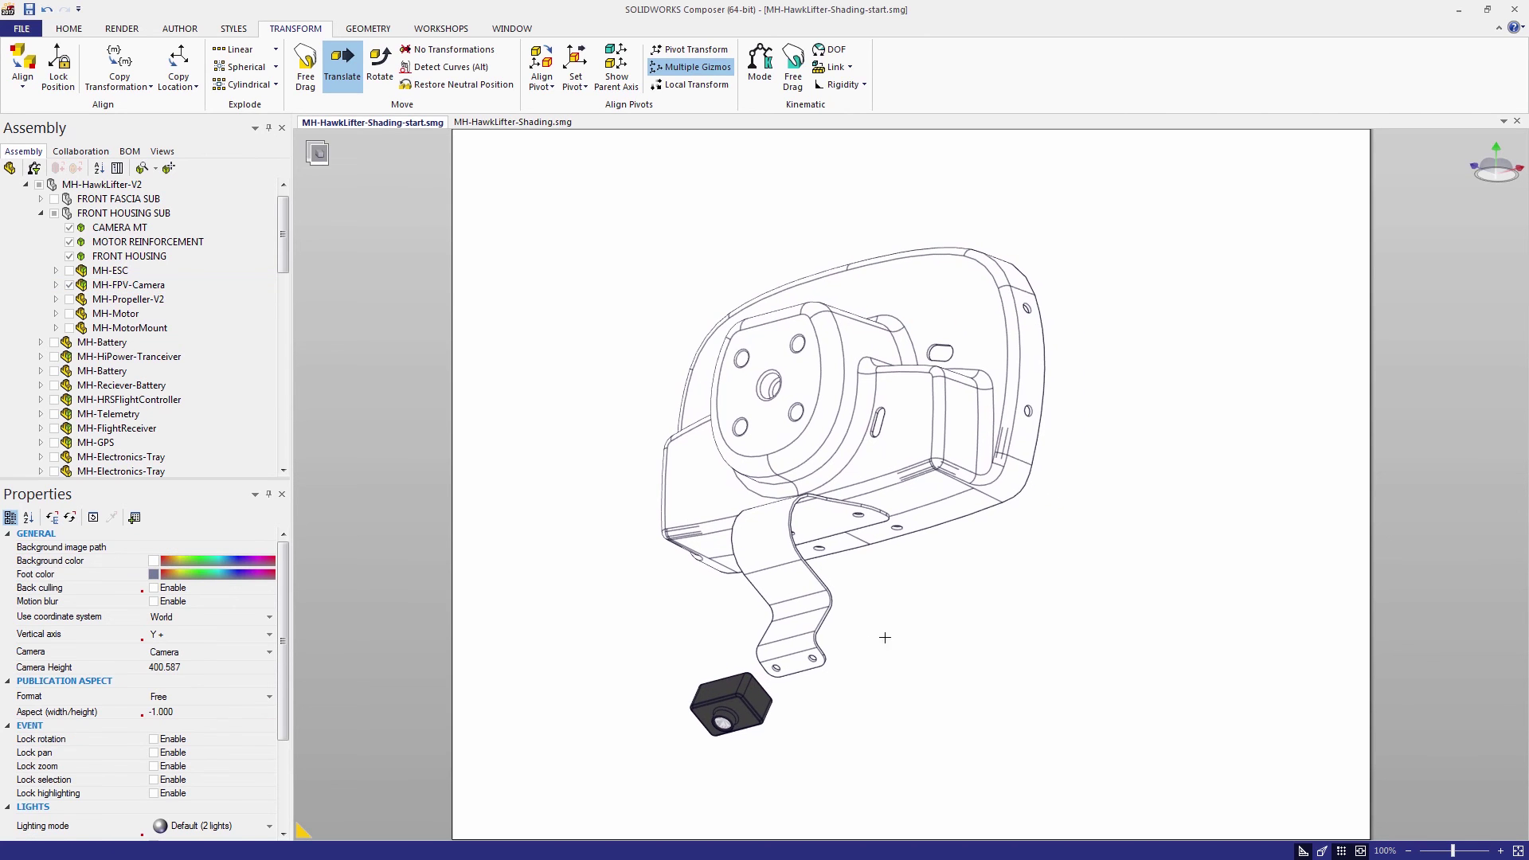
Step: Draw a black arrow from the camera up to the bracket, zoom in, and save as View 48
left_click(180, 29)
left_click(153, 67)
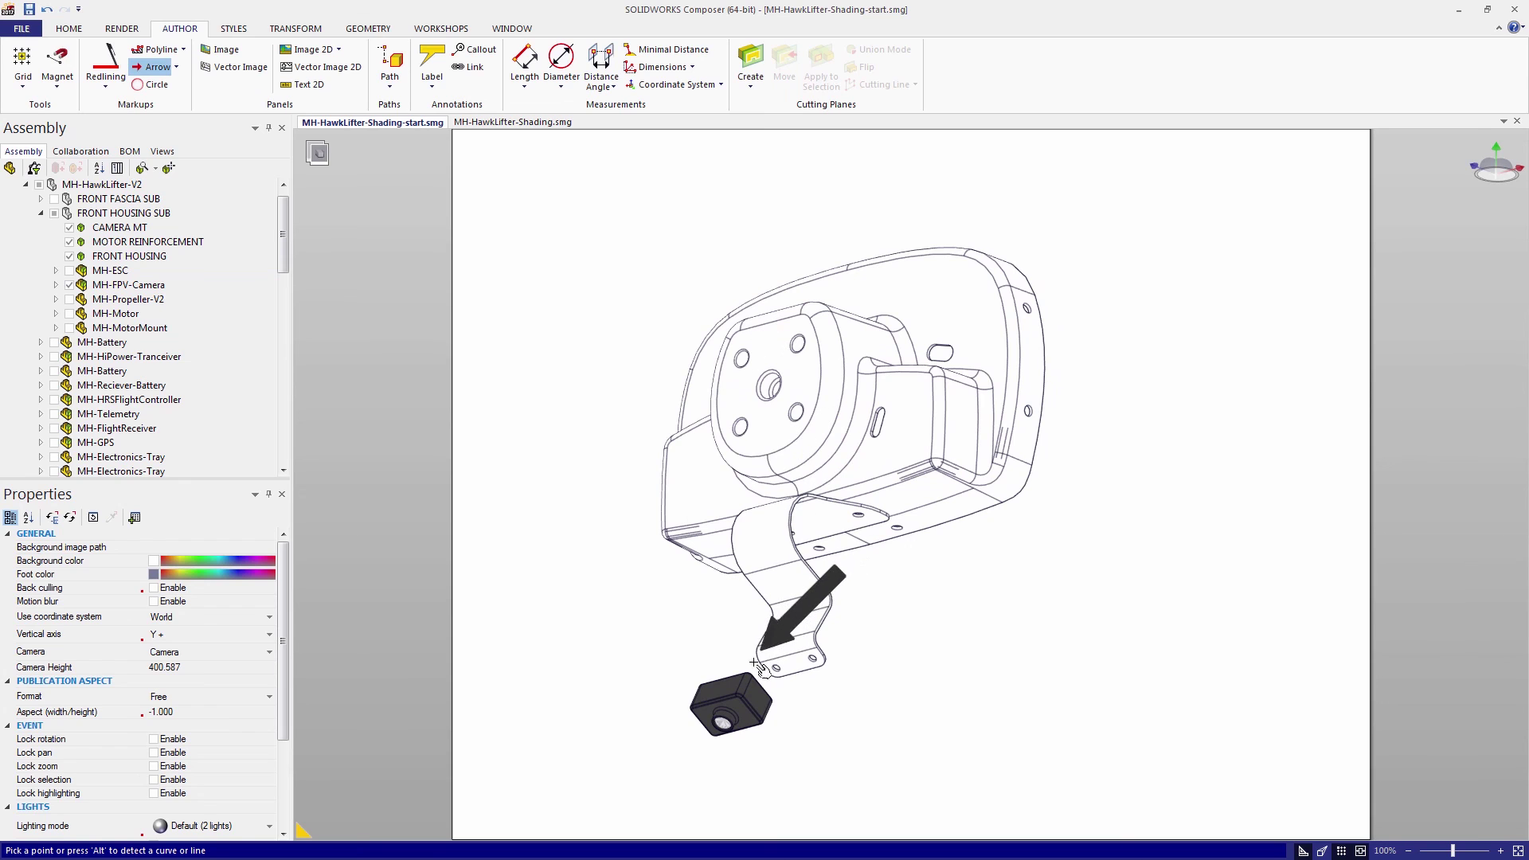
left_click(780, 590)
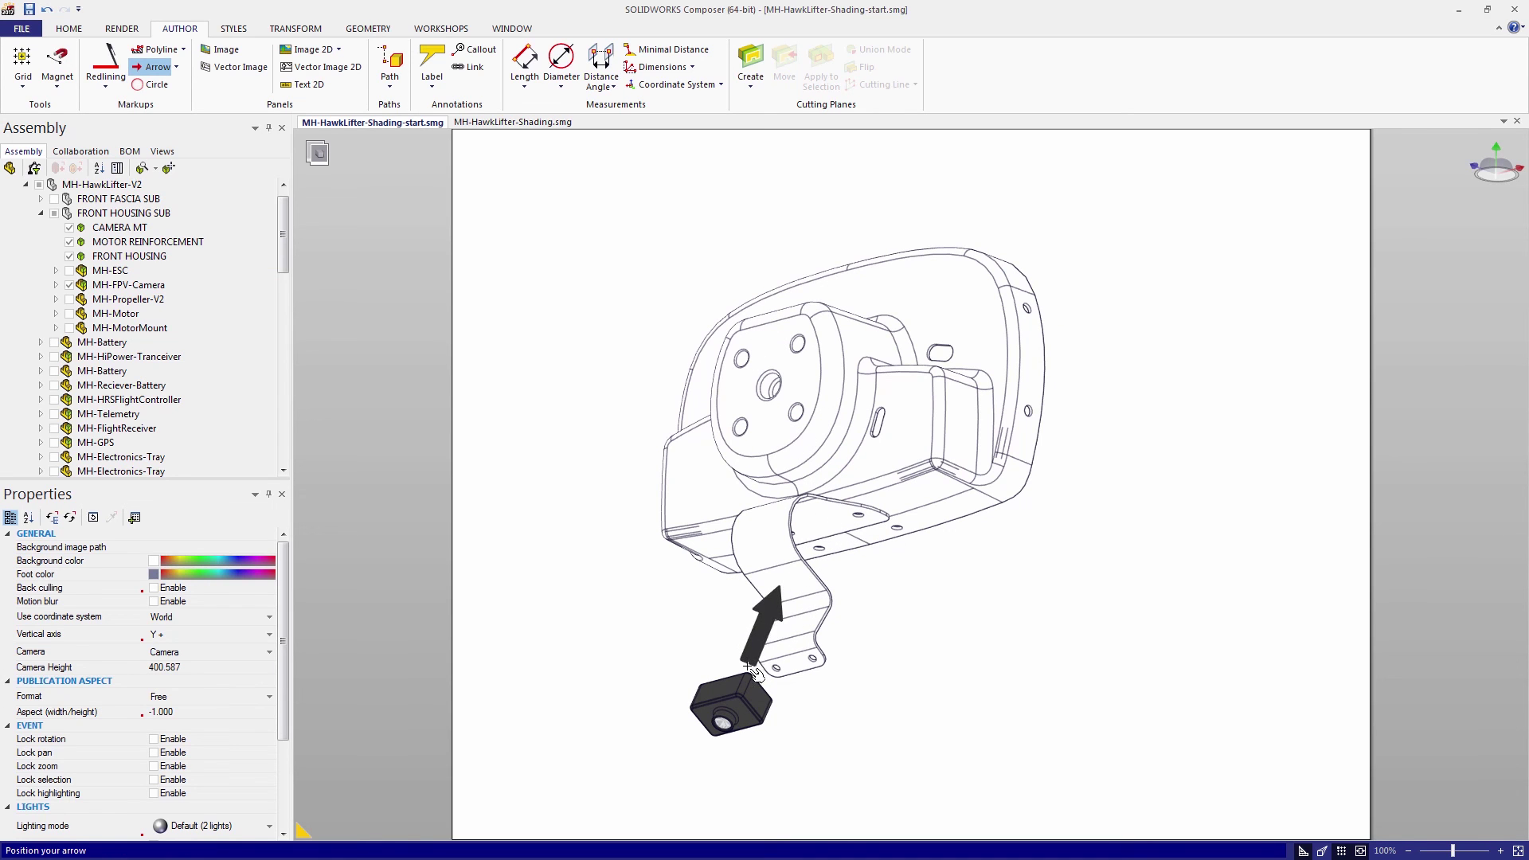
left_click(754, 676)
left_click(929, 608)
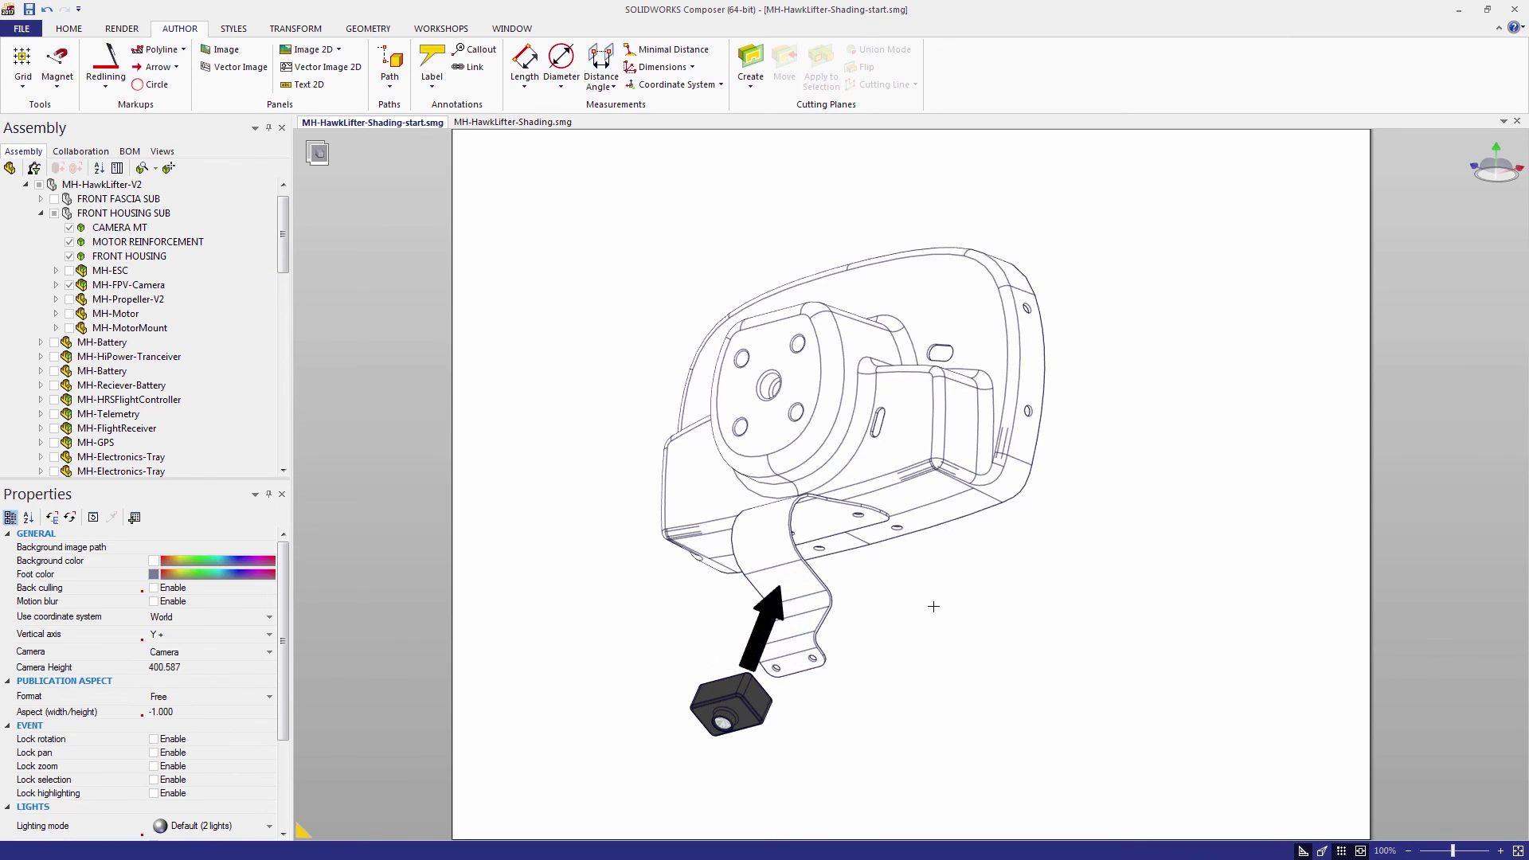
left_click_drag(929, 607, 849, 560)
scroll(710, 424, "up", 2)
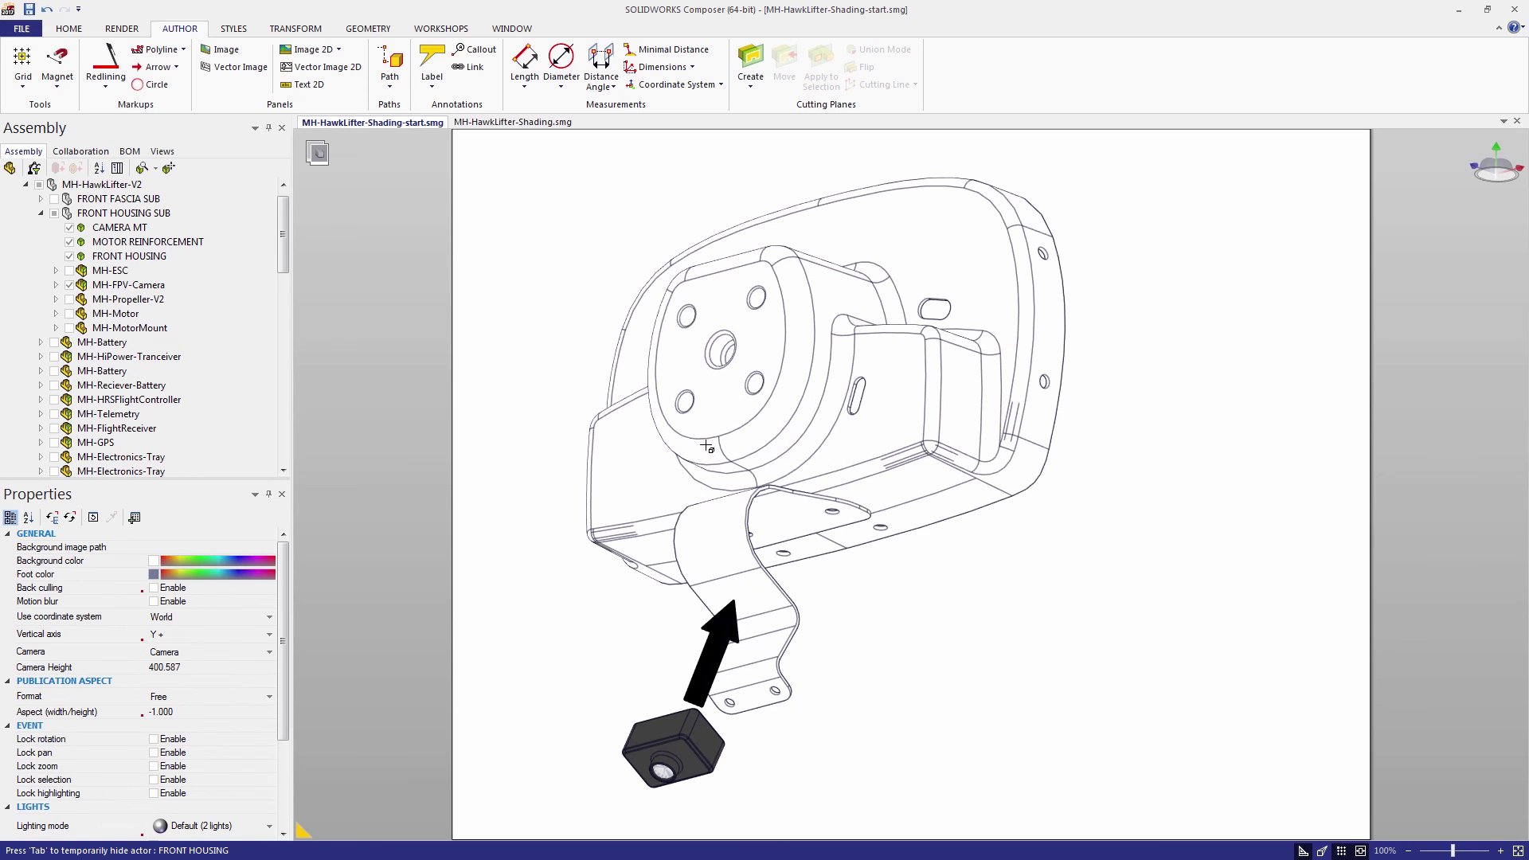
left_click(162, 151)
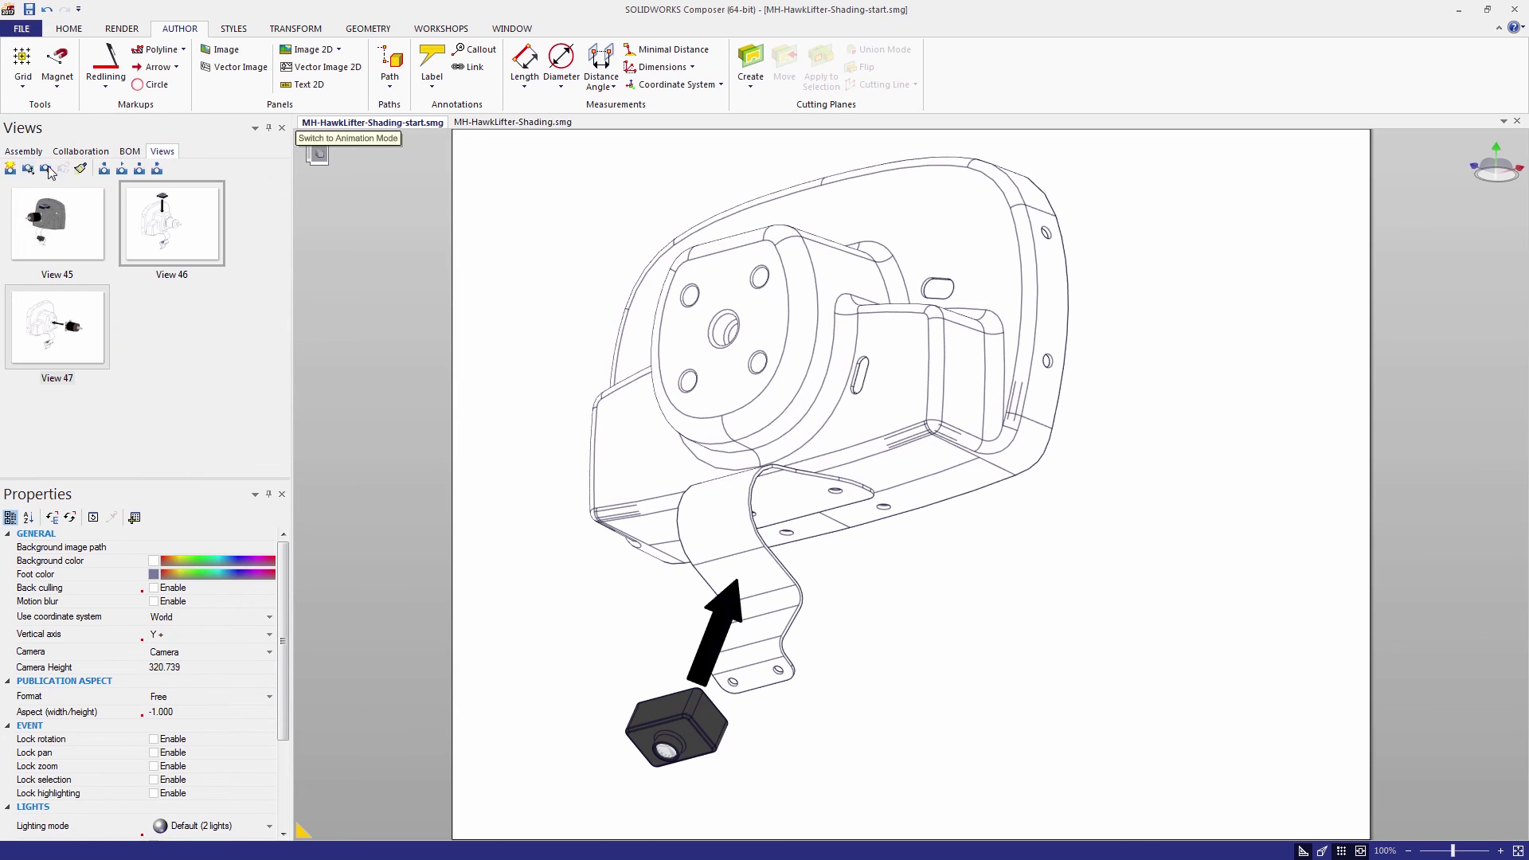
left_click(11, 169)
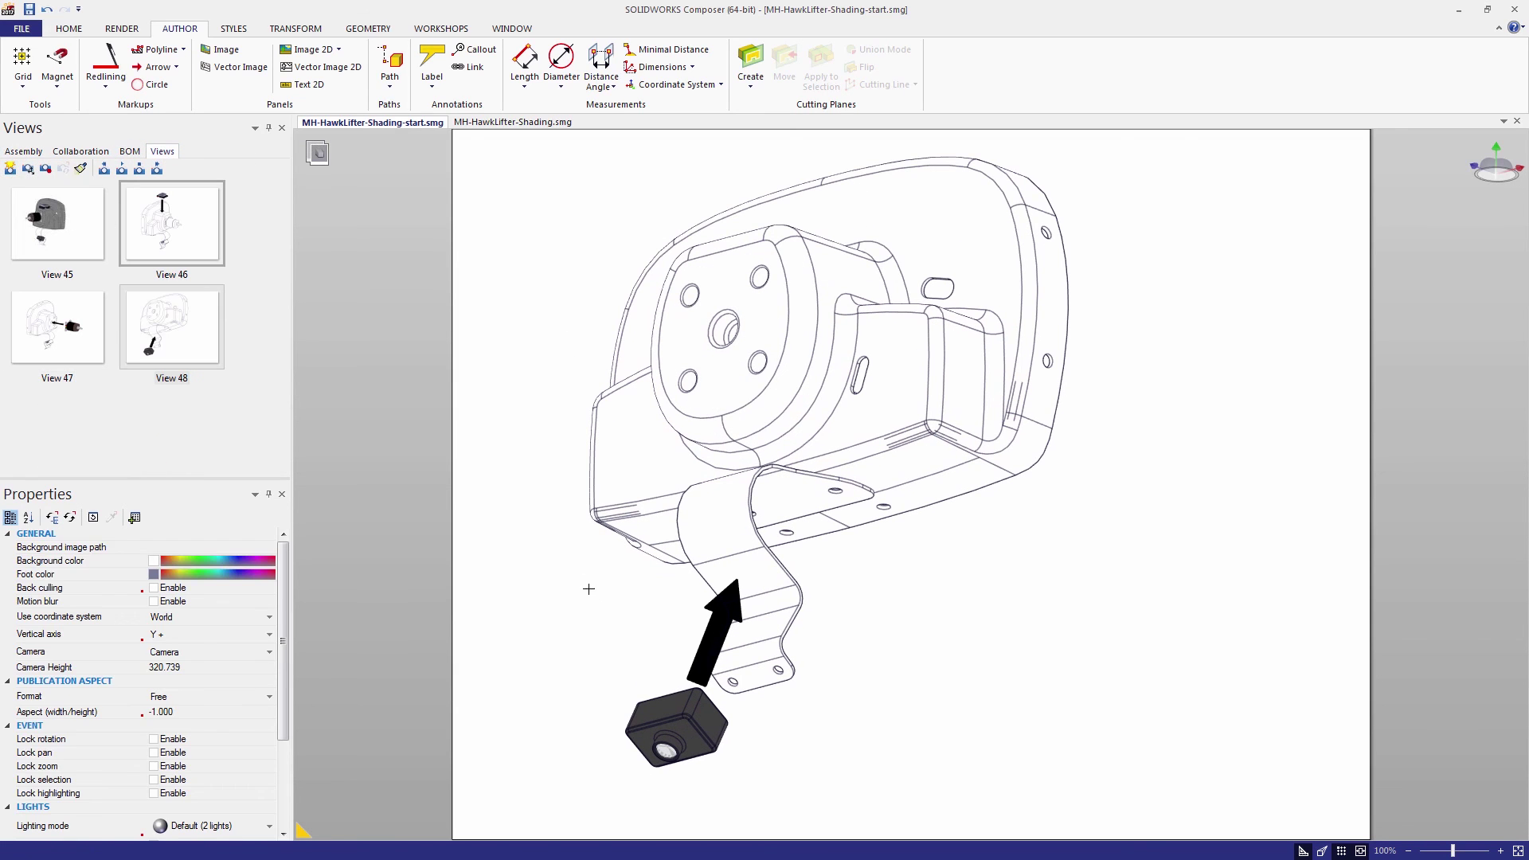
Step: Delete the FPV camera's Arrow 3 from the scene, then select the camera part
left_click_drag(583, 663, 739, 811)
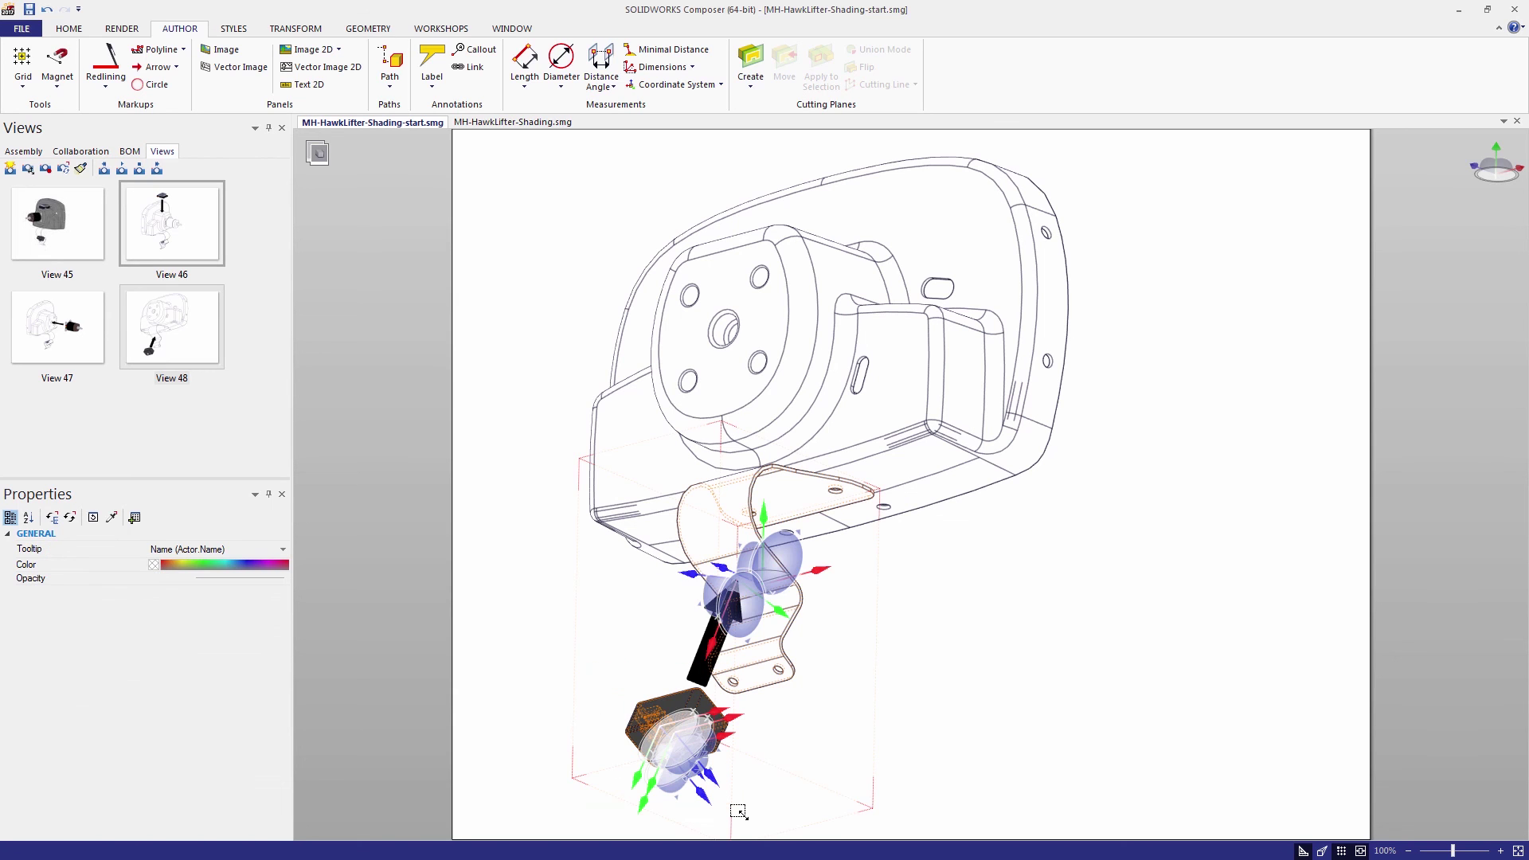
left_click(680, 643)
left_click(705, 630)
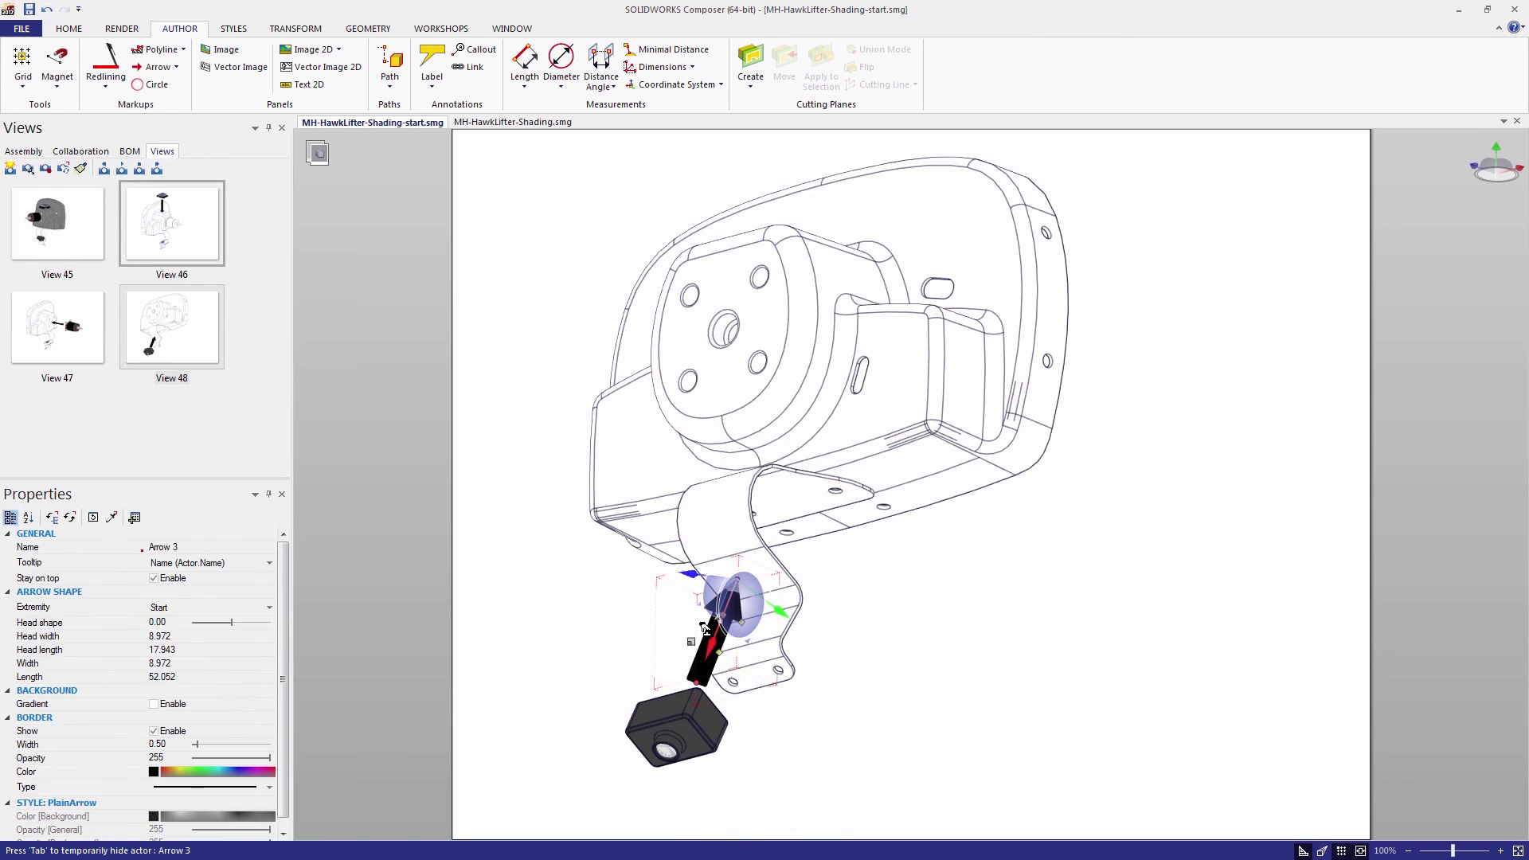
key("Delete")
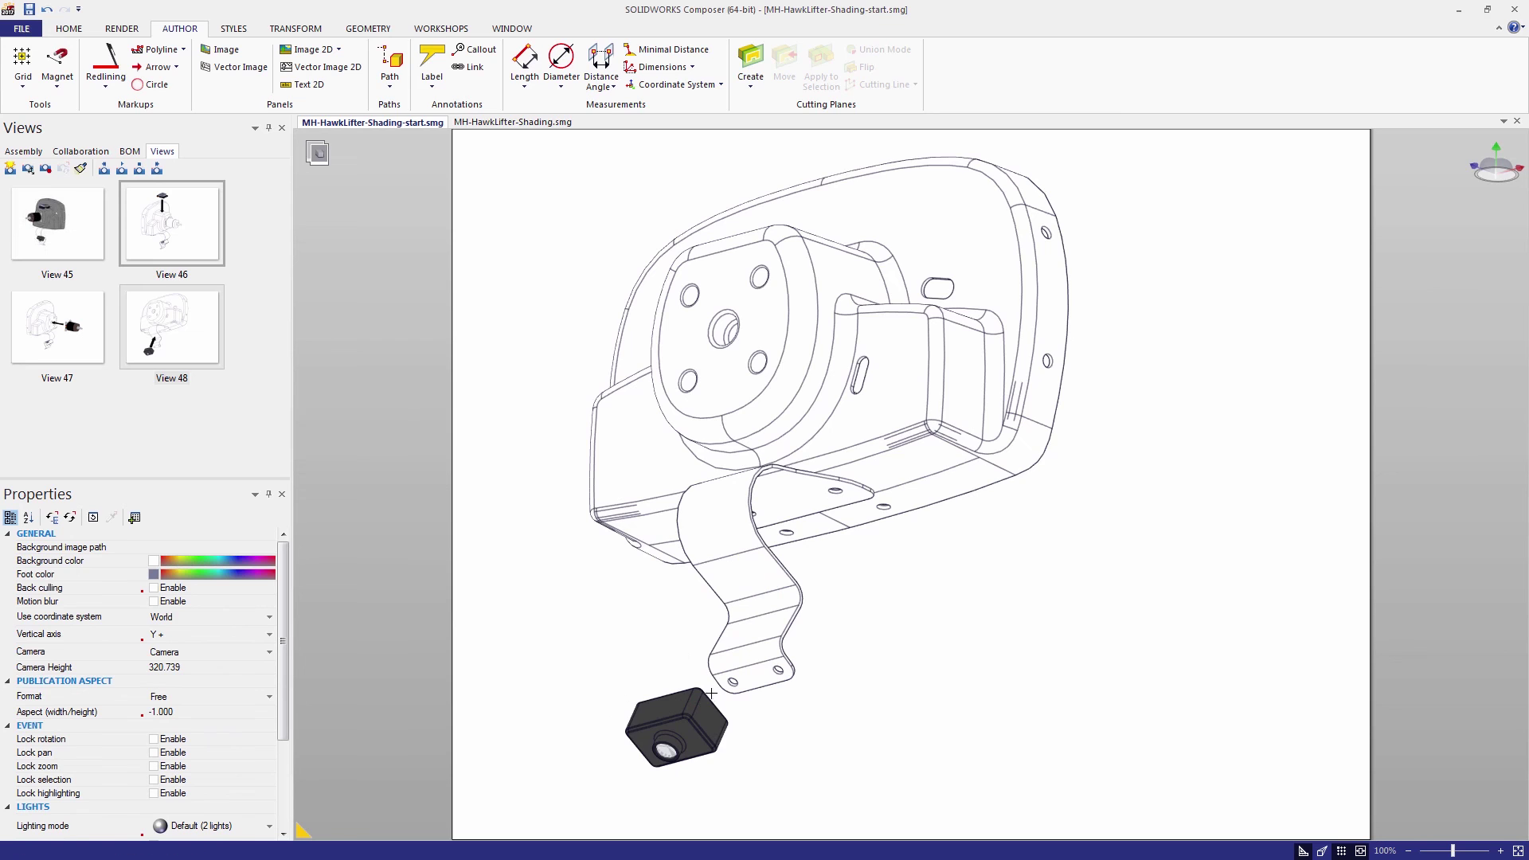
left_click_drag(600, 696, 703, 707)
left_click(671, 789)
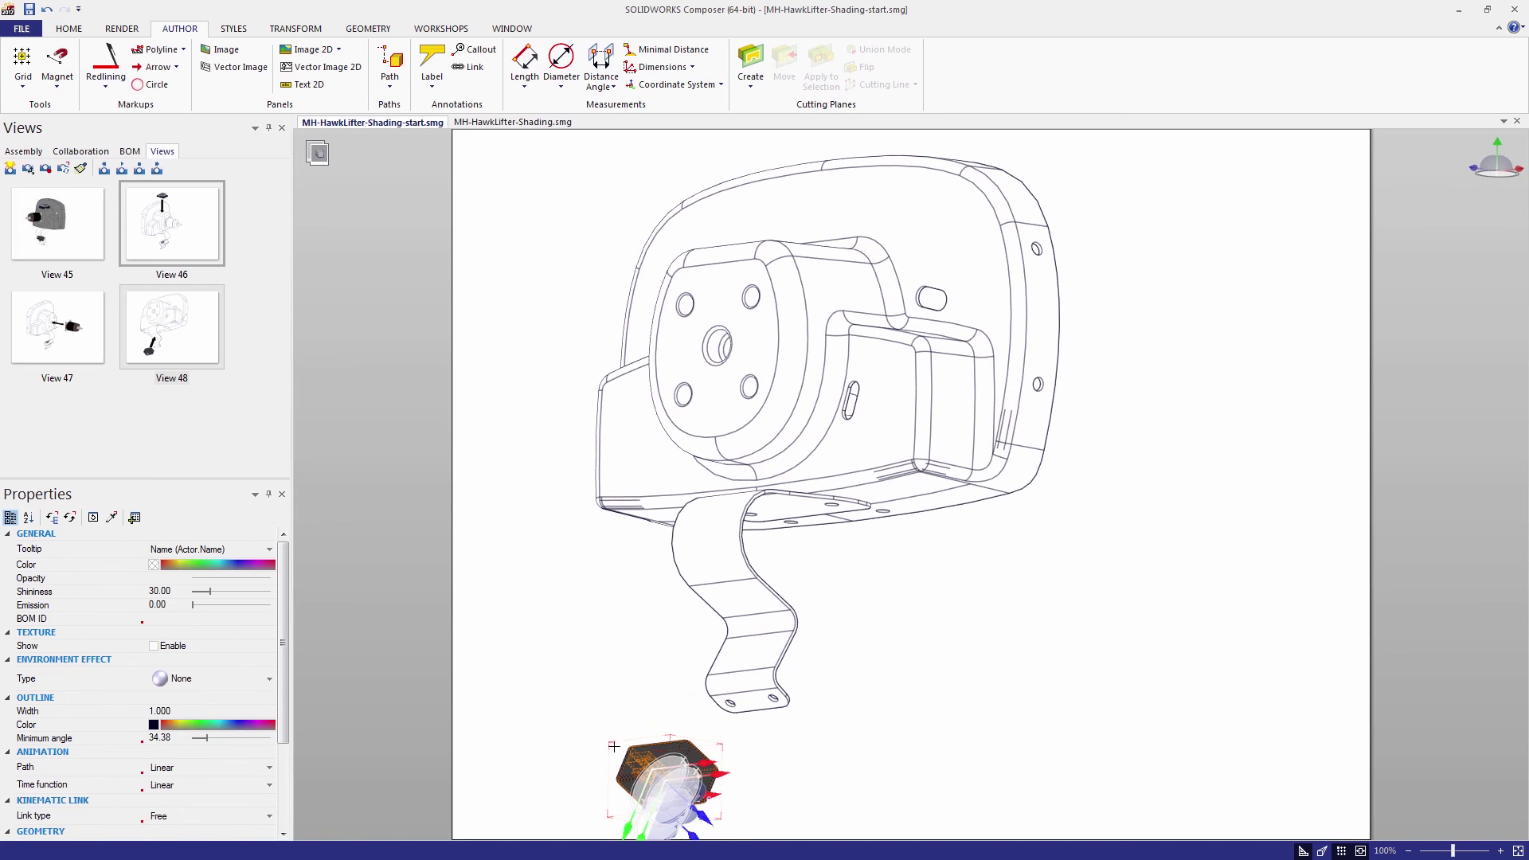